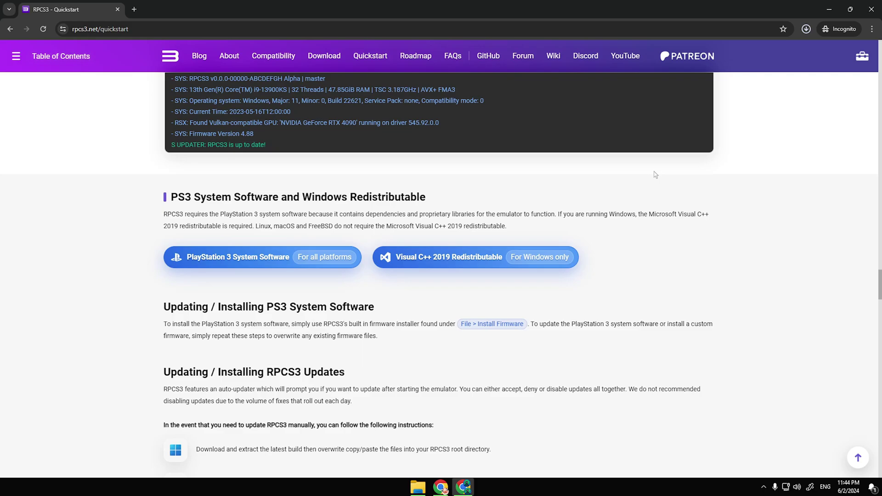
- Download the Visual C++ 2019 Redistributable for Windows and save VC_redist.x64.exe in the Downloads folder
{"action": "left_click", "coordinate": [391, 249]}
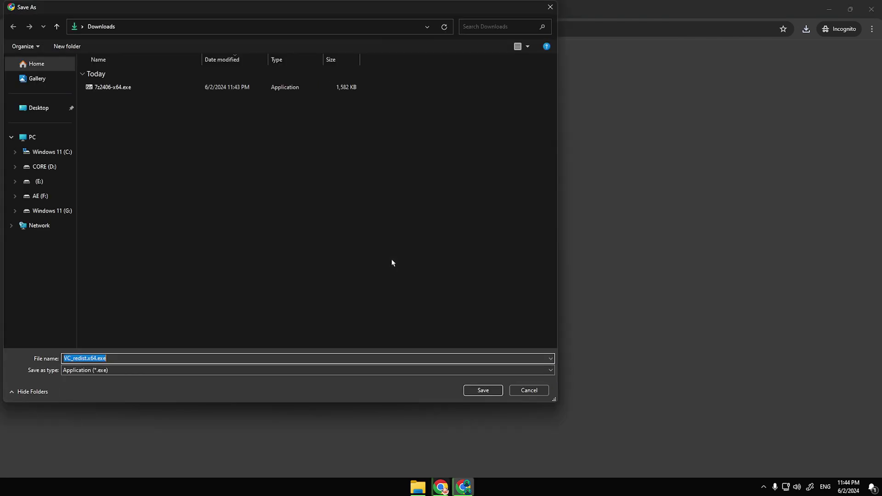
{"action": "left_click", "coordinate": [474, 391]}
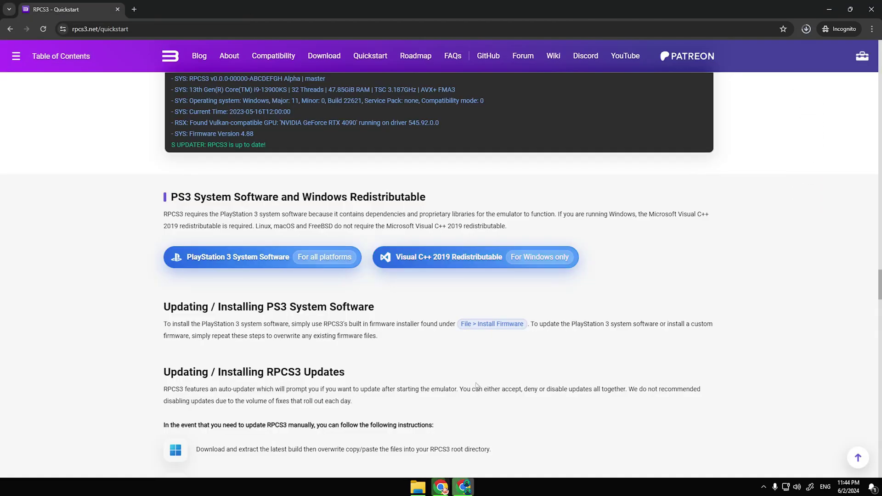
- Open the PlayStation 3 System Software page and copy the PS3 update's download link from the section on updating using a computer
{"action": "left_click", "coordinate": [264, 259]}
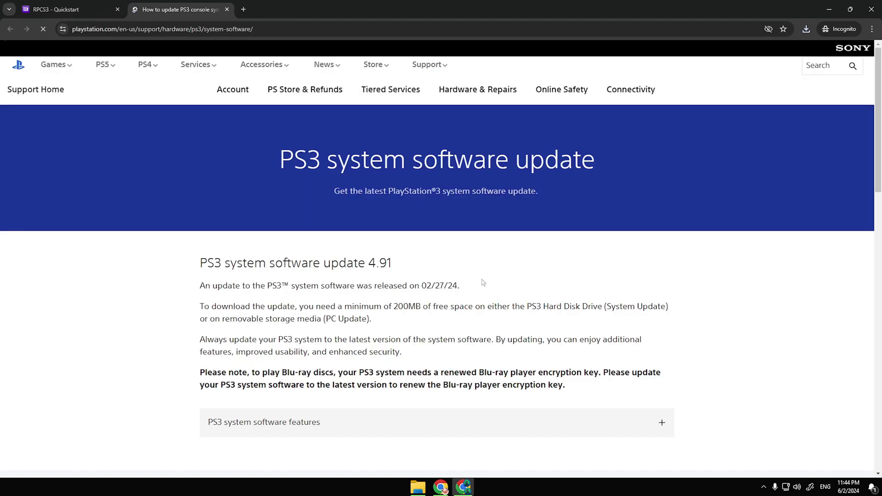
{"action": "scroll", "coordinate": [486, 280], "scroll_direction": "down", "scroll_amount": 4}
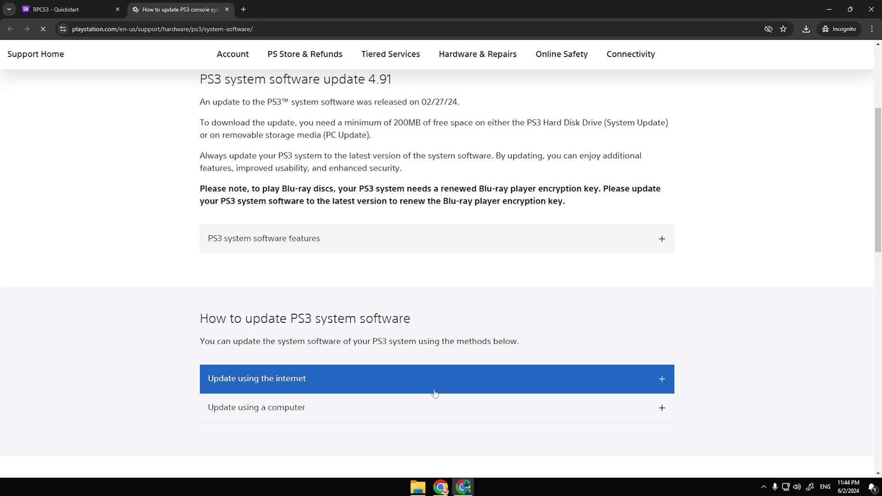
{"action": "left_click", "coordinate": [438, 408]}
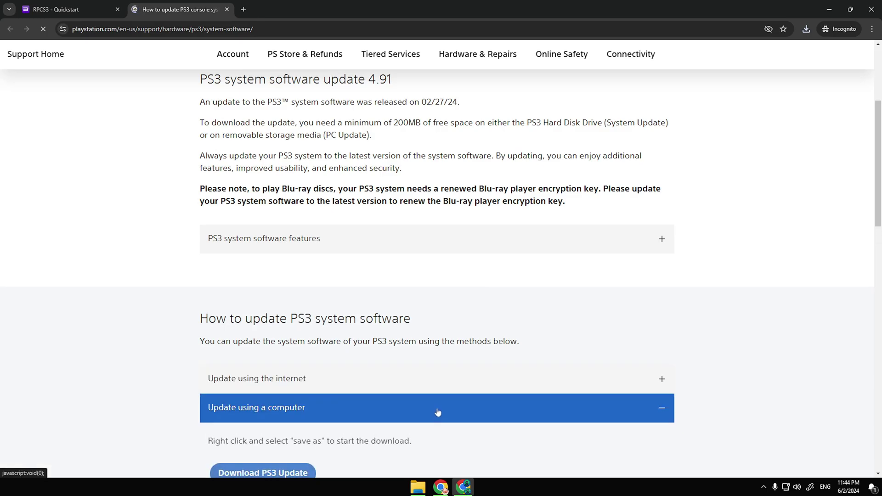
{"action": "scroll", "coordinate": [438, 405], "scroll_direction": "down", "scroll_amount": 2}
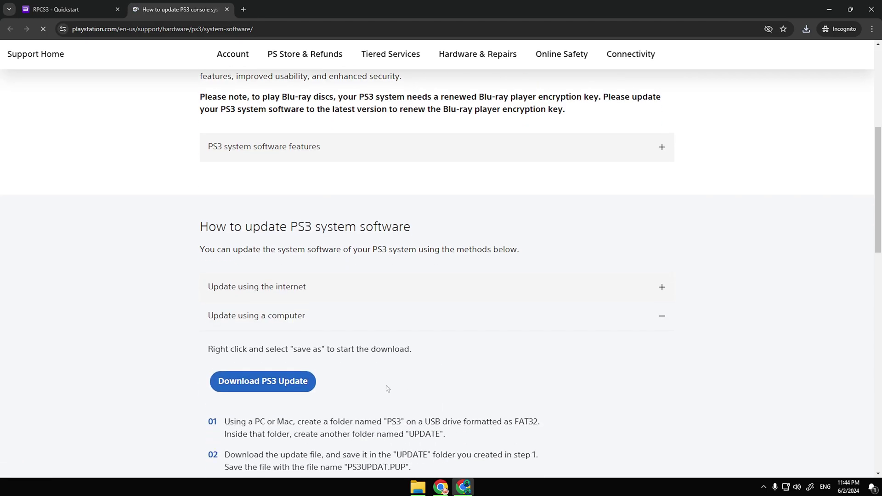
{"action": "scroll", "coordinate": [300, 378], "scroll_direction": "down", "scroll_amount": 1}
{"action": "right_click", "coordinate": [298, 335]}
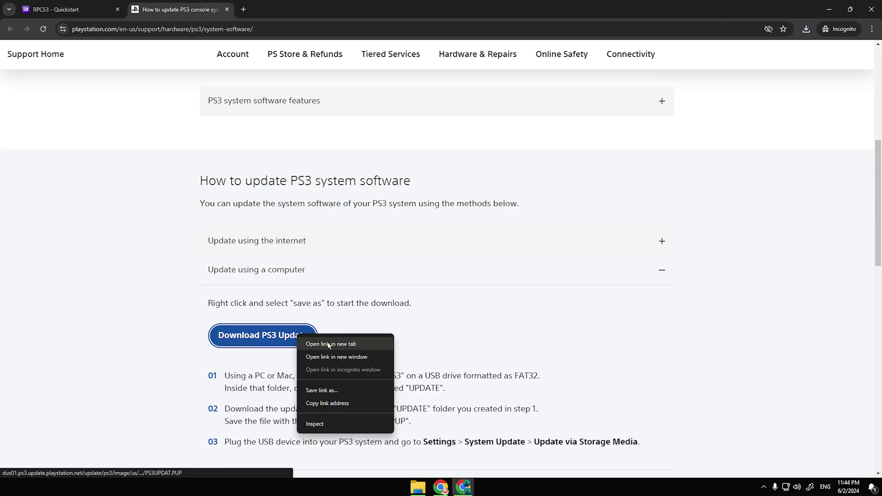
{"action": "left_click", "coordinate": [344, 404]}
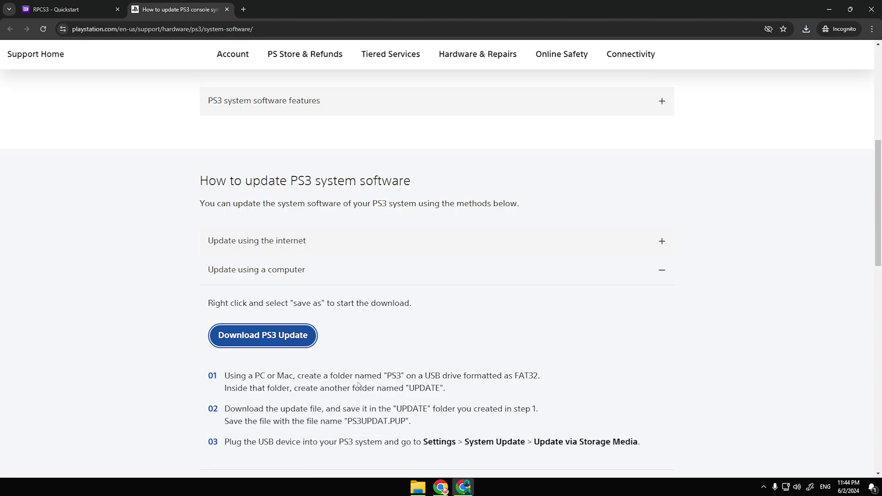
- Open the copied link in a new browser tab, save PS3UPDAT.PUP to Downloads and keep the blocked download
{"action": "left_click", "coordinate": [244, 9]}
{"action": "right_click", "coordinate": [252, 29]}
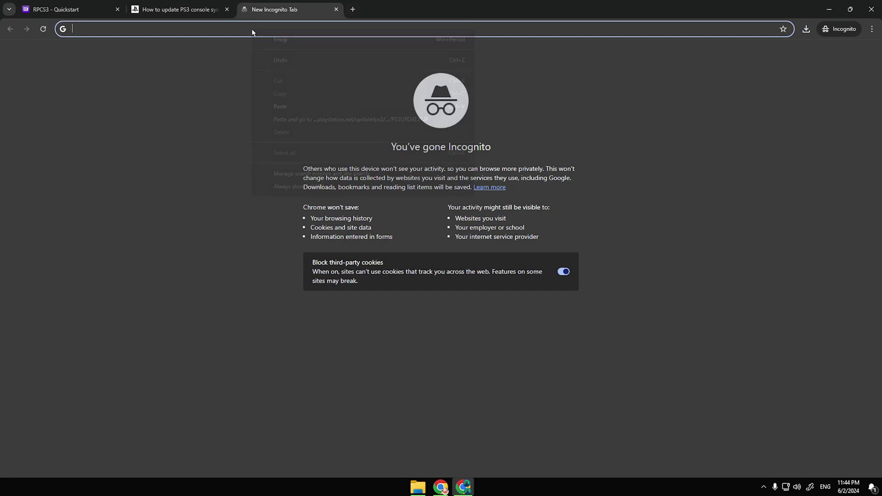
{"action": "left_click", "coordinate": [318, 120]}
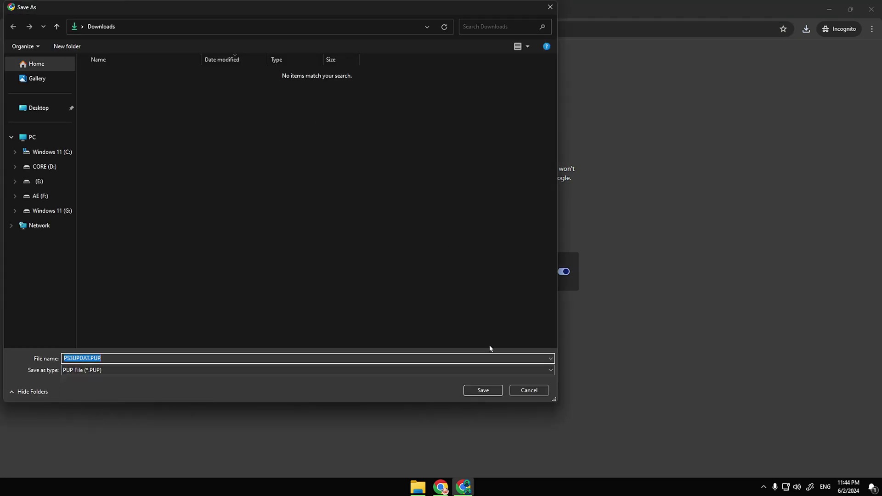
{"action": "left_click", "coordinate": [484, 390]}
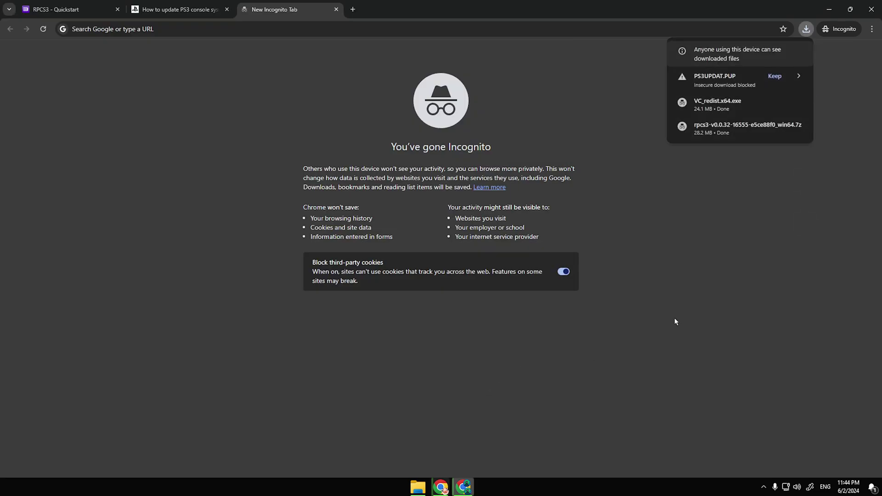
{"action": "left_click", "coordinate": [771, 77]}
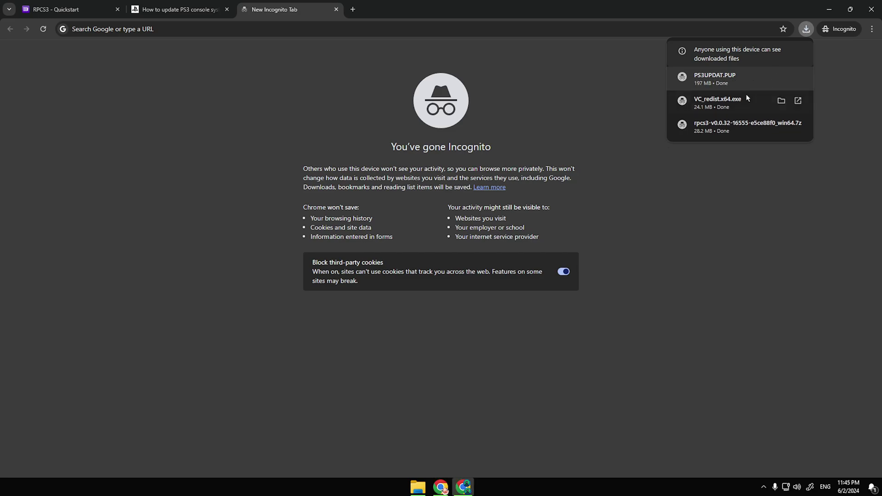
- Run the downloaded VC_redist.x64.exe, agree to the license terms, install the redistributable and close its installer
{"action": "left_click", "coordinate": [740, 103]}
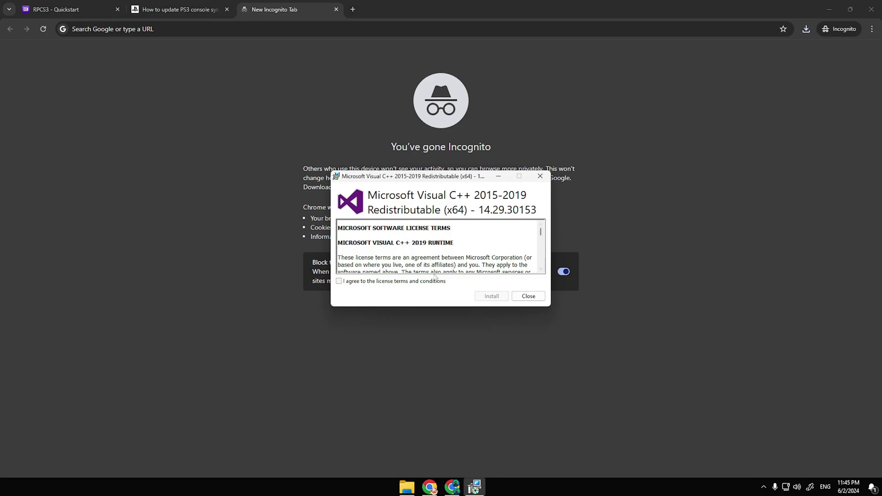
{"action": "left_click", "coordinate": [491, 297]}
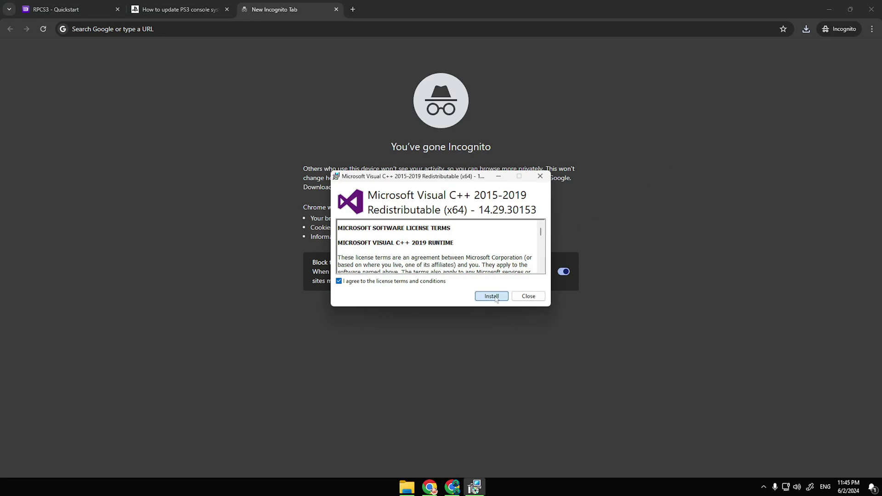
{"action": "left_click", "coordinate": [521, 299]}
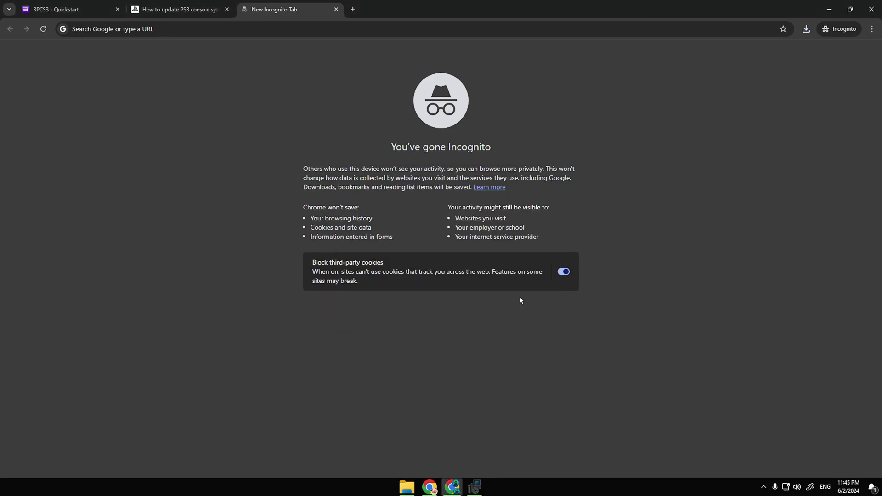
- Open the downloaded RPCS3 archive in 7-Zip and create a folder named RPCS3 in the root of drive C: in File Explorer
{"action": "left_click", "coordinate": [808, 30]}
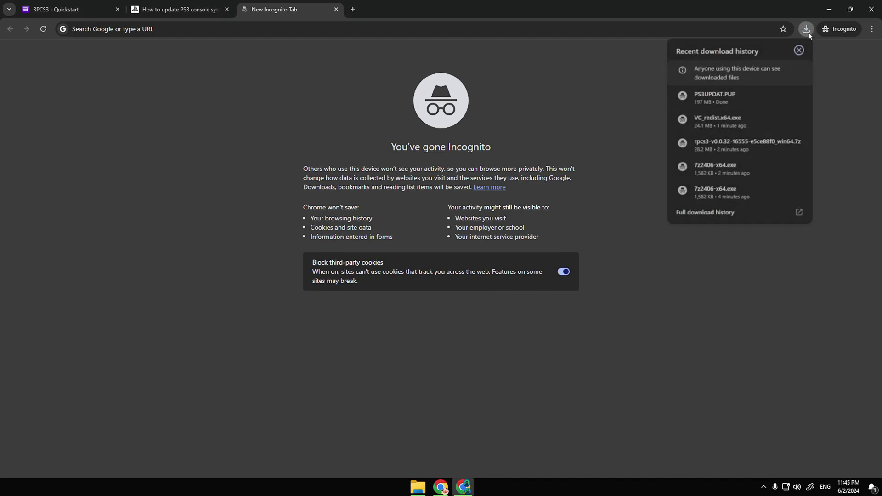
{"action": "left_click", "coordinate": [737, 152]}
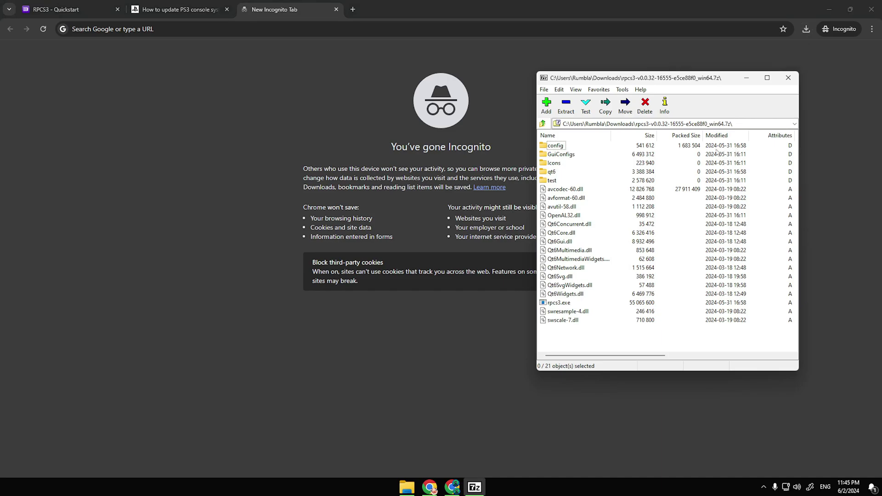
{"action": "key", "text": "alt+Tab"}
{"action": "right_click", "coordinate": [387, 201]}
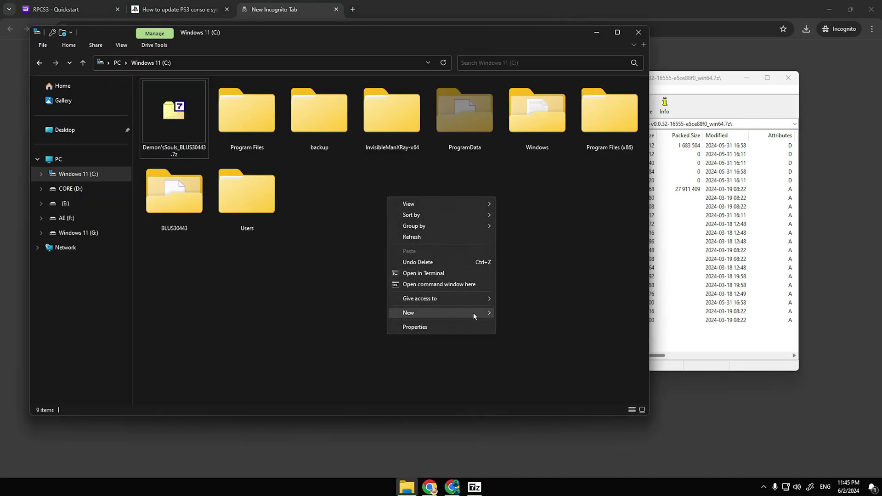
{"action": "mouse_move", "coordinate": [478, 313]}
{"action": "left_click", "coordinate": [518, 314]}
{"action": "type", "text": "R"}
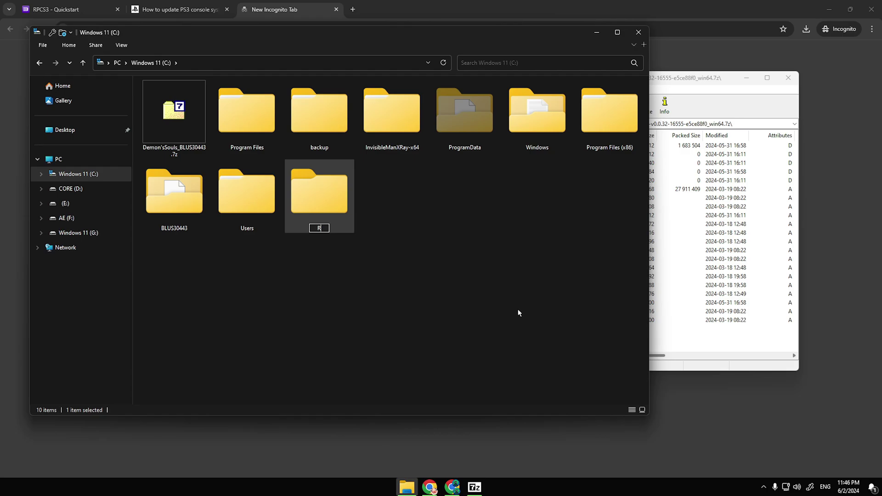
{"action": "type", "text": "PCS3"}
{"action": "key", "text": "Return"}
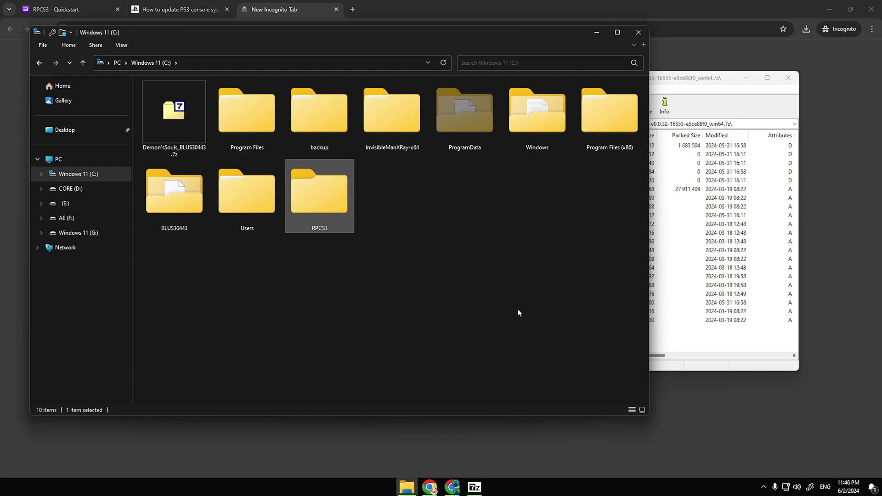
- Extract all files and folders of the 7-Zip archive into the C:\RPCS3 folder and close the archive
{"action": "left_click", "coordinate": [694, 346]}
{"action": "left_click_drag", "start_coordinate": [596, 339], "coordinate": [550, 129]}
{"action": "left_click_drag", "start_coordinate": [575, 226], "coordinate": [561, 222]}
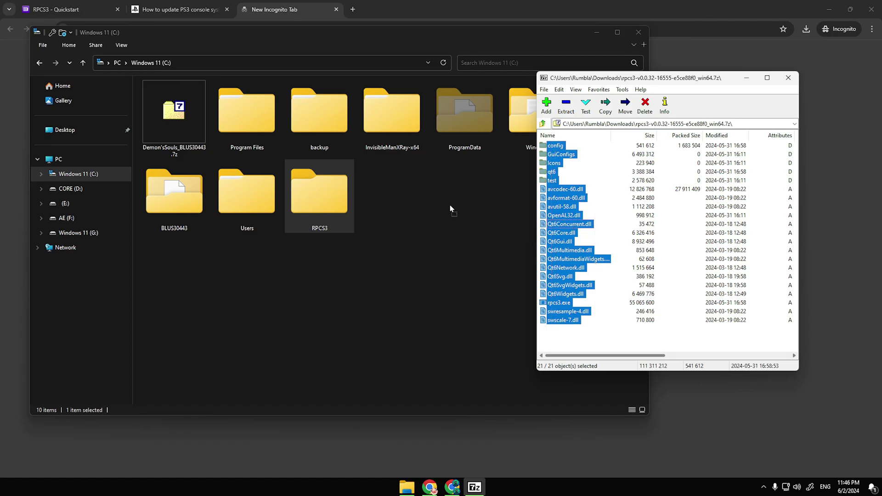
{"action": "left_click_drag", "start_coordinate": [451, 209], "coordinate": [323, 191]}
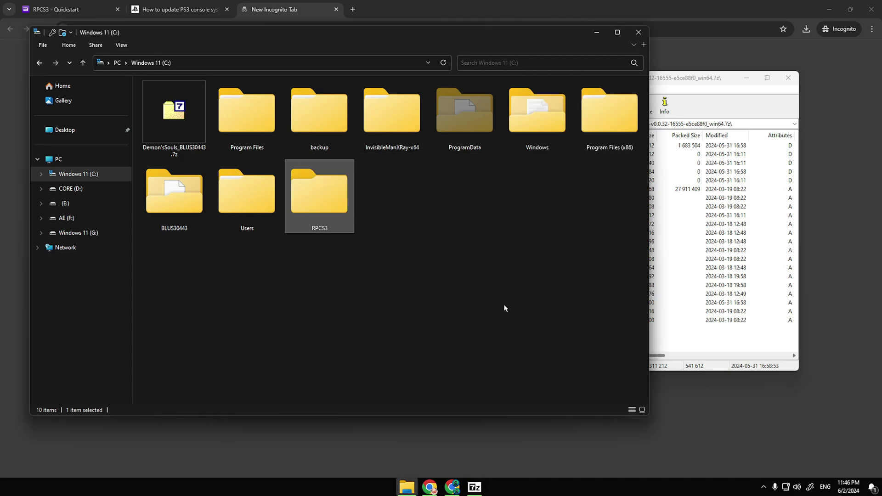
{"action": "left_click", "coordinate": [788, 78]}
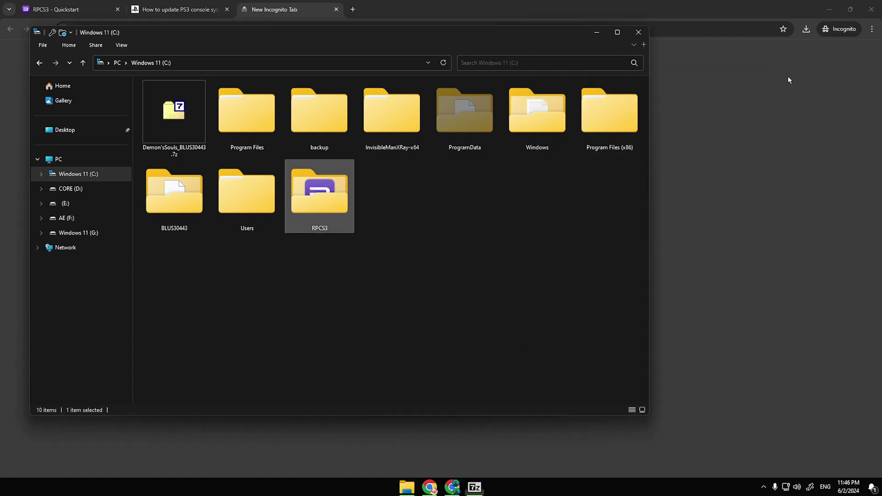
- Launch rpcs3.exe from the RPCS3 folder and complete its welcome dialog with dark theme off, a desktop shortcut, Quickstart guide read and not shown again
{"action": "double_click", "coordinate": [346, 219]}
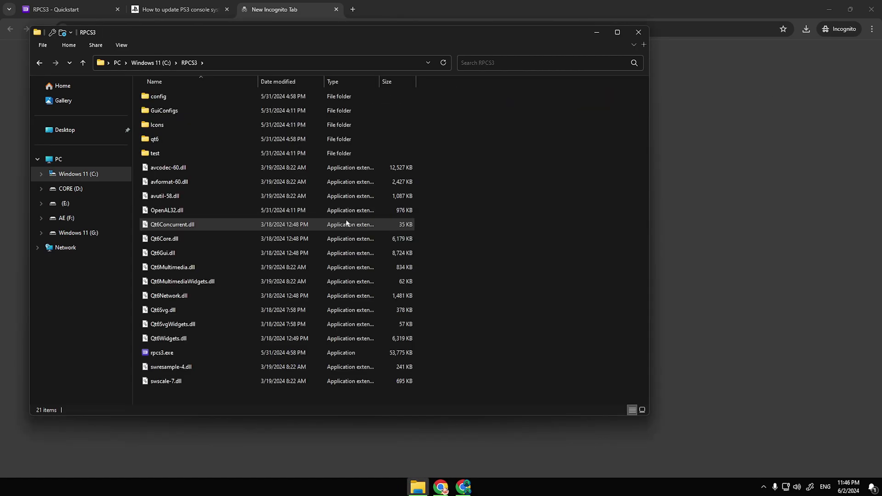
{"action": "double_click", "coordinate": [408, 354]}
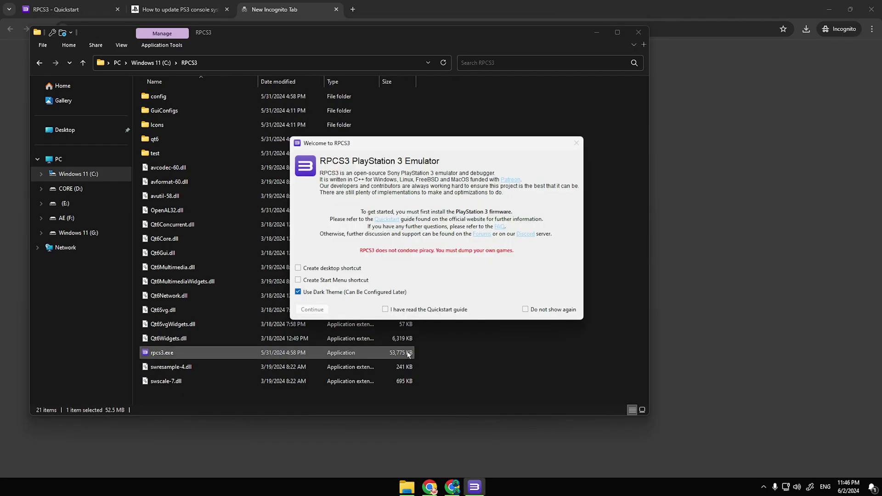
{"action": "left_click", "coordinate": [353, 291]}
{"action": "left_click", "coordinate": [340, 270]}
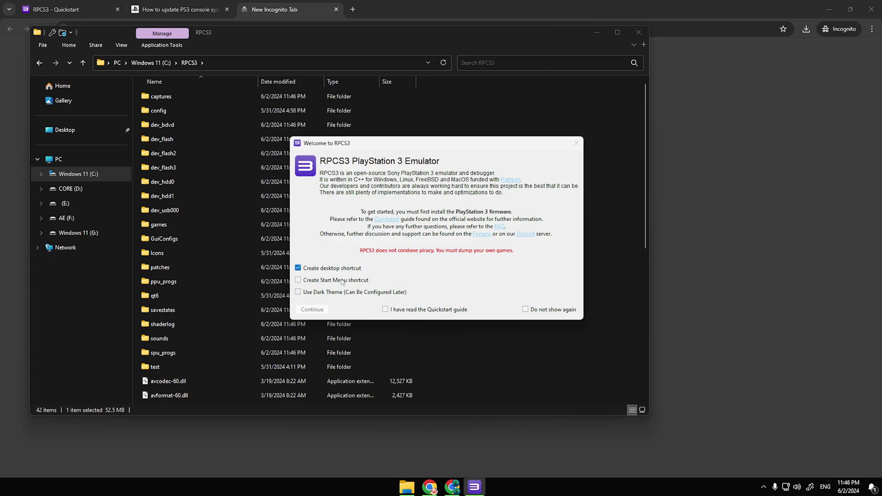
{"action": "left_click", "coordinate": [392, 313]}
{"action": "left_click", "coordinate": [521, 313]}
{"action": "left_click", "coordinate": [325, 310]}
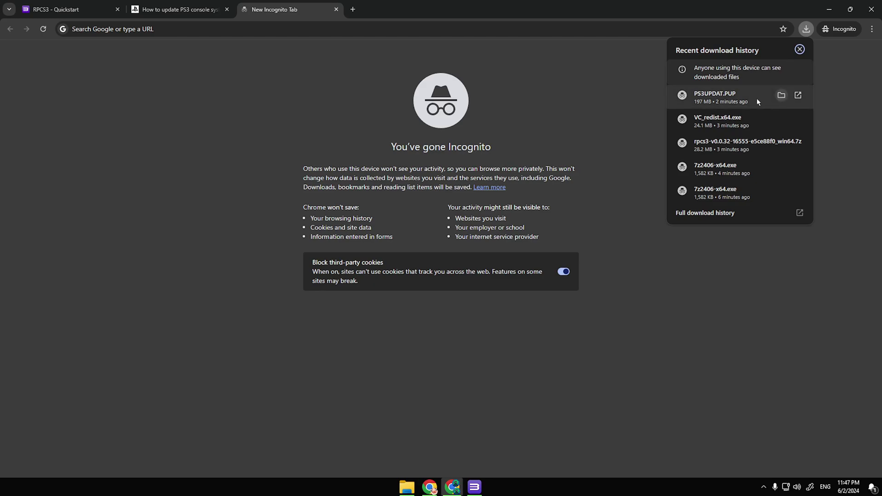
- Install the downloaded PS3UPDAT.PUP firmware from the browser's download history into RPCS3 and dismiss the completion dialog
{"action": "left_click_drag", "start_coordinate": [734, 101], "coordinate": [394, 276]}
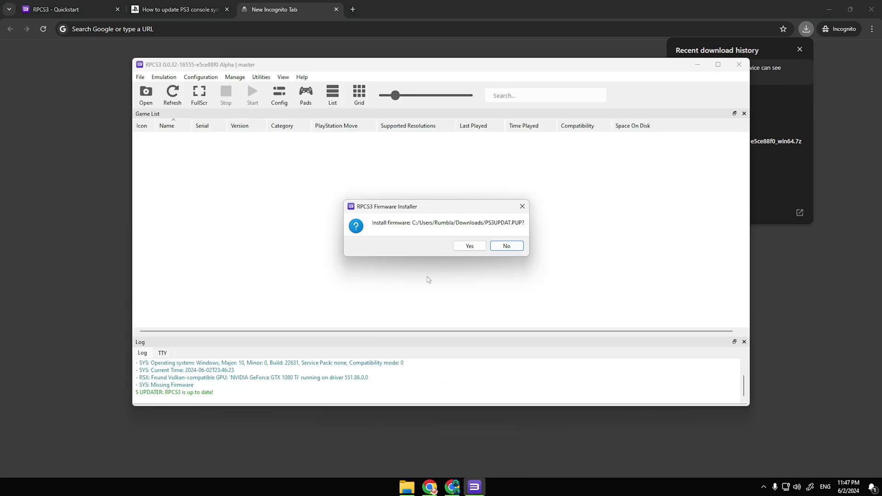
{"action": "left_click", "coordinate": [469, 248]}
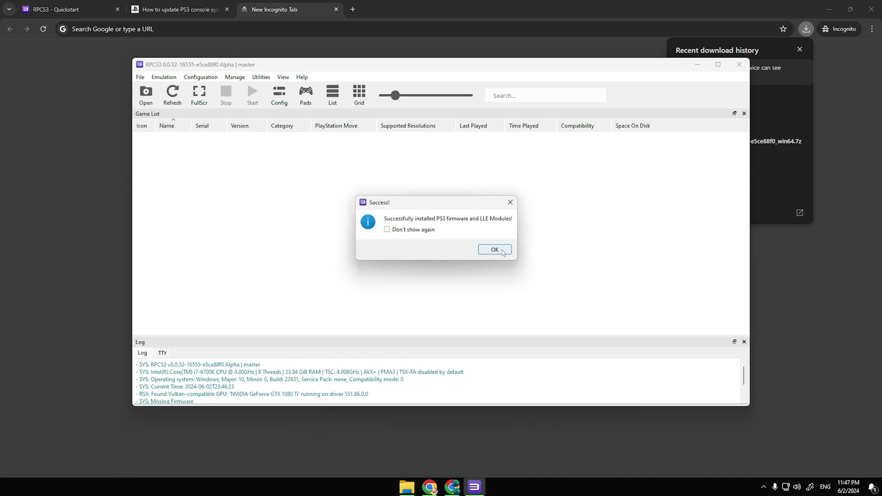
{"action": "left_click", "coordinate": [503, 251]}
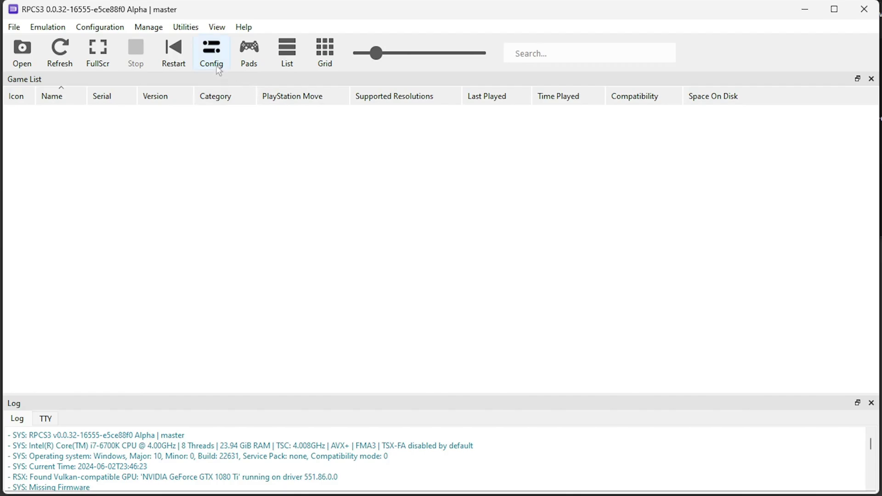
- Set checking for updates on startup to No in the RPCS3 GUI settings
{"action": "left_click", "coordinate": [211, 53]}
{"action": "left_click", "coordinate": [482, 44]}
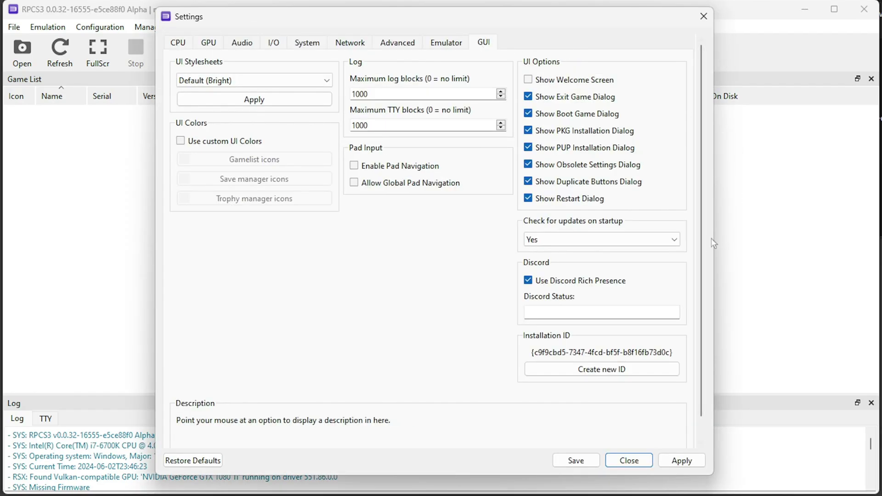
{"action": "left_click", "coordinate": [675, 241]}
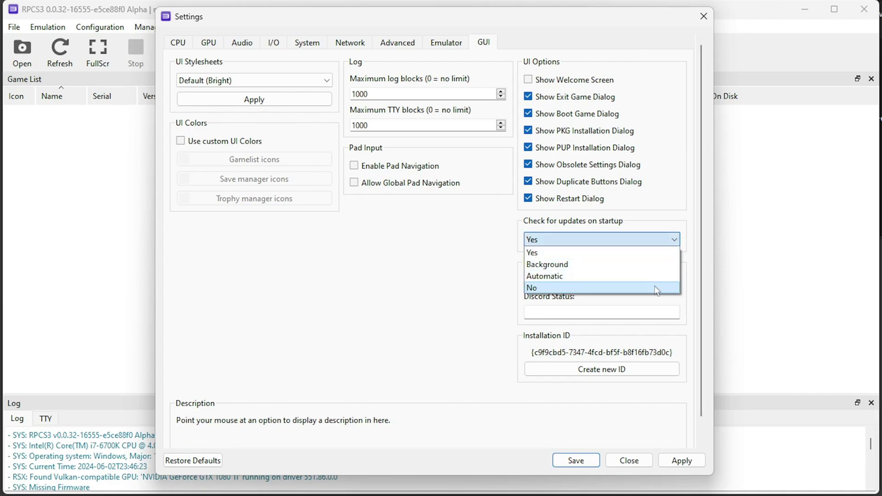
{"action": "left_click", "coordinate": [675, 288]}
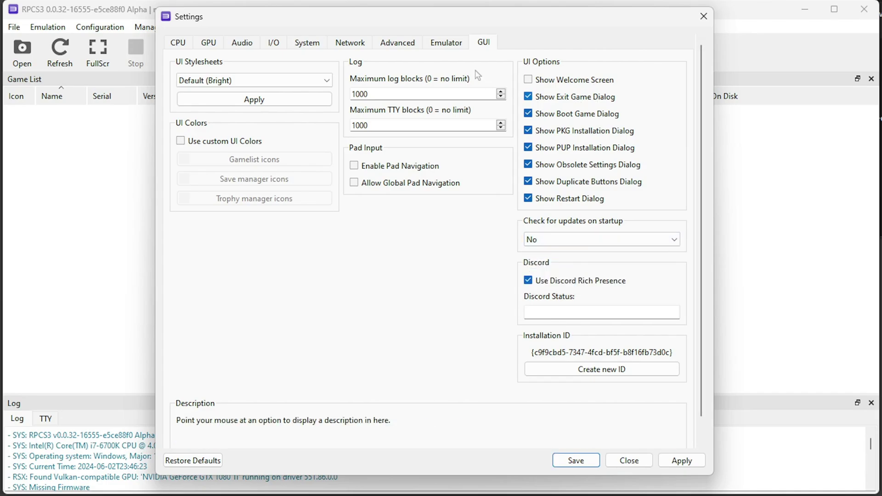
- Turn off the shader compilation hint and the PPU compilation hint in the Emulator settings
{"action": "left_click", "coordinate": [455, 44]}
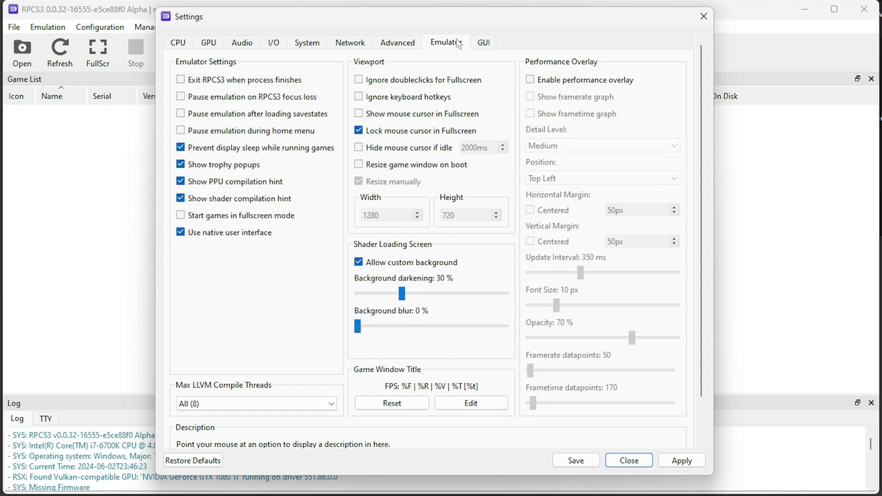
{"action": "left_click", "coordinate": [239, 199]}
{"action": "left_click", "coordinate": [243, 183]}
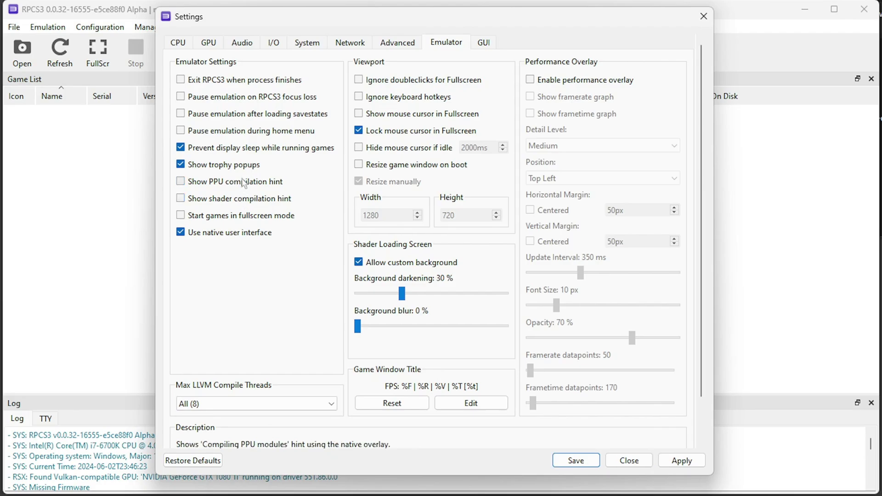
- Turn on starting games in fullscreen mode and set the network status to Connected
{"action": "left_click", "coordinate": [245, 217]}
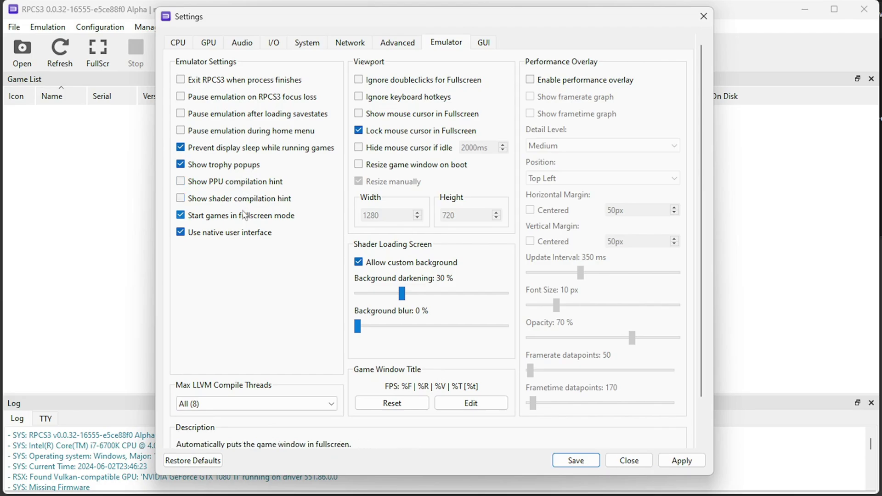
{"action": "left_click", "coordinate": [355, 44]}
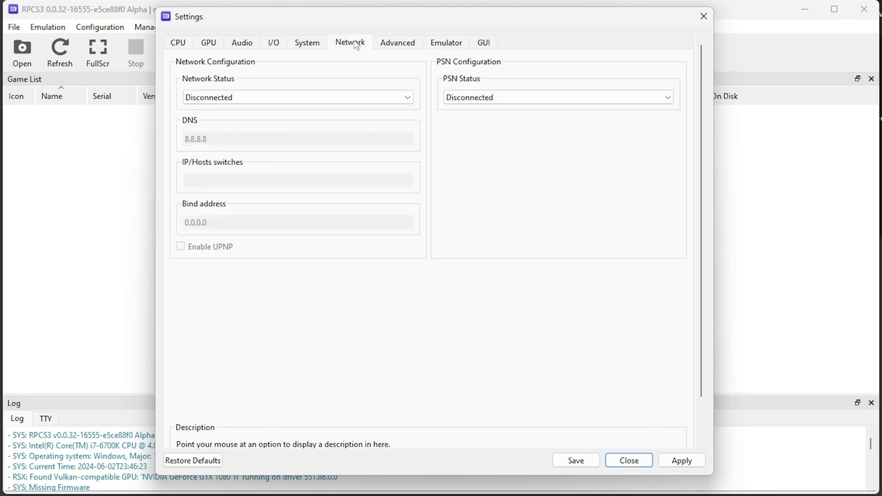
{"action": "left_click", "coordinate": [352, 98]}
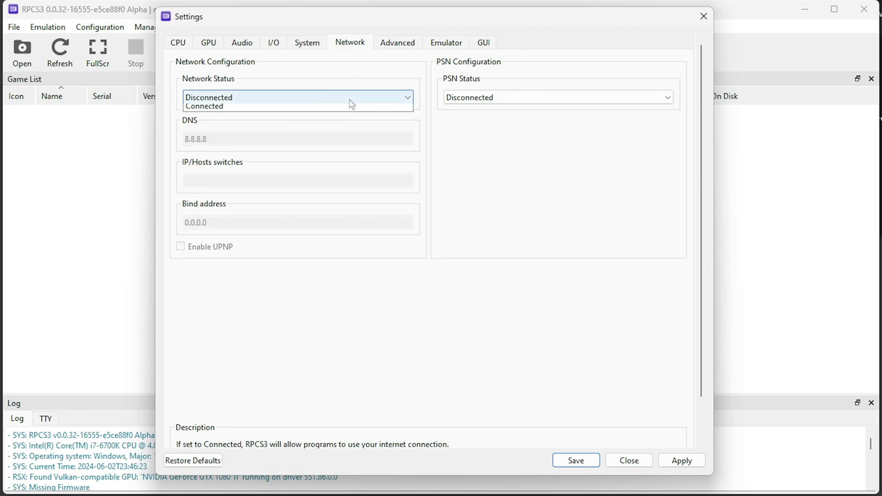
{"action": "left_click", "coordinate": [350, 122]}
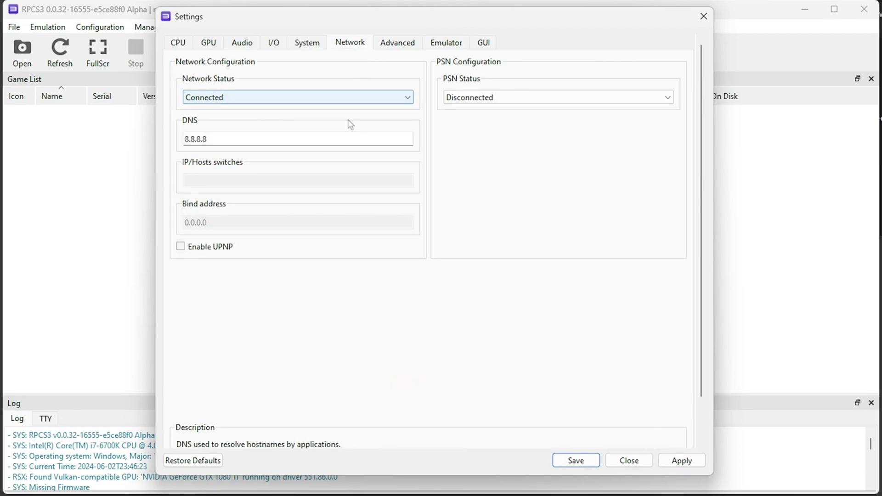
- Set the PSN status to RPCN, then apply and save the settings
{"action": "left_click", "coordinate": [480, 99]}
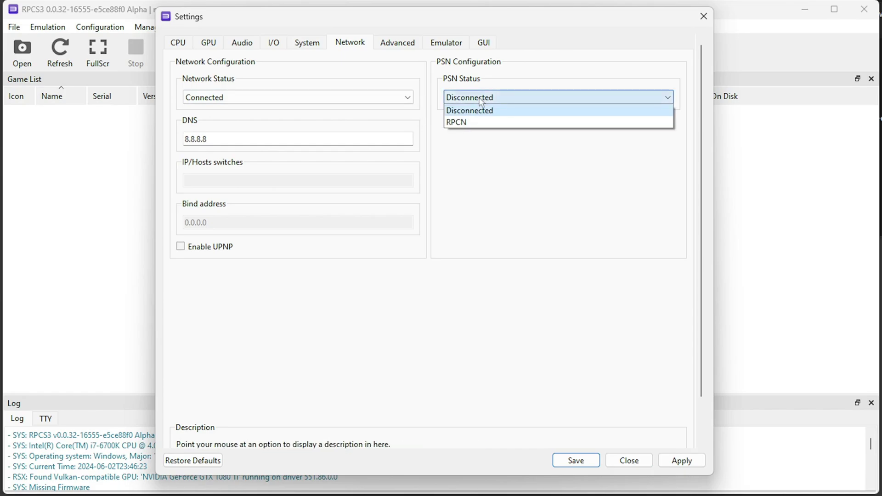
{"action": "left_click", "coordinate": [477, 123]}
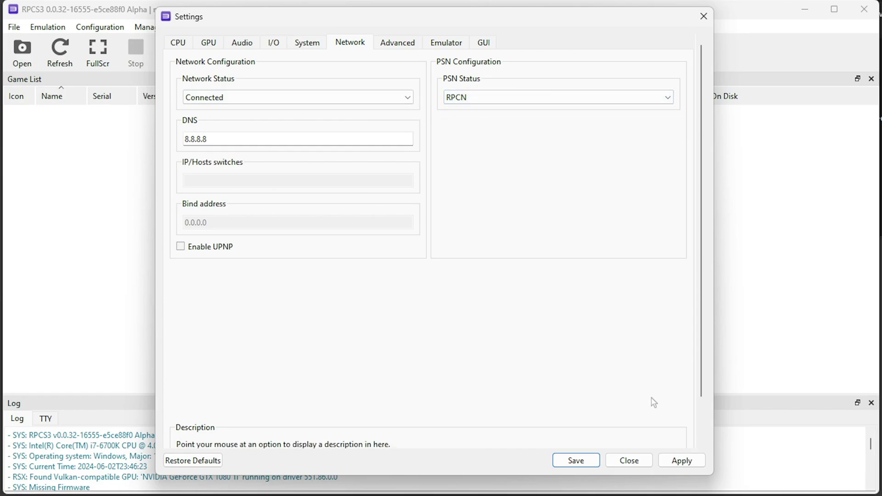
{"action": "left_click", "coordinate": [682, 461]}
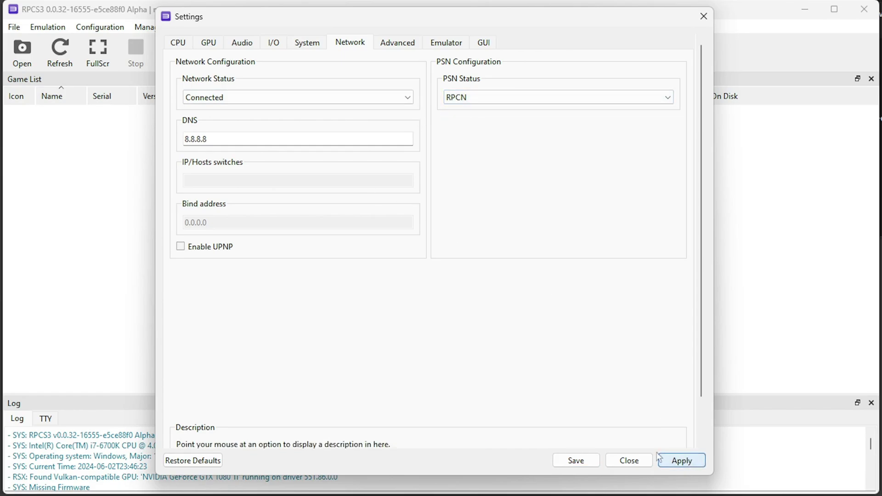
{"action": "left_click", "coordinate": [575, 461]}
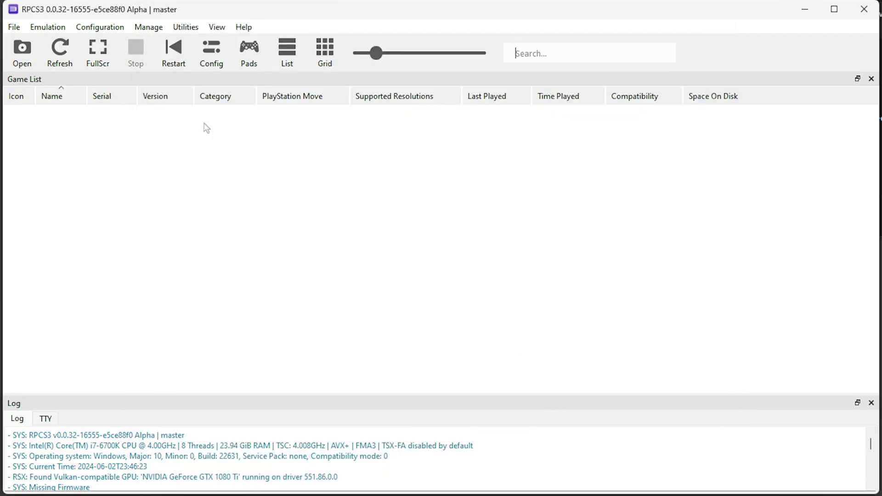
- Start creating an RPCN account on the Official RPCN Server and replace the suggested username with the chosen one
{"action": "left_click", "coordinate": [98, 27]}
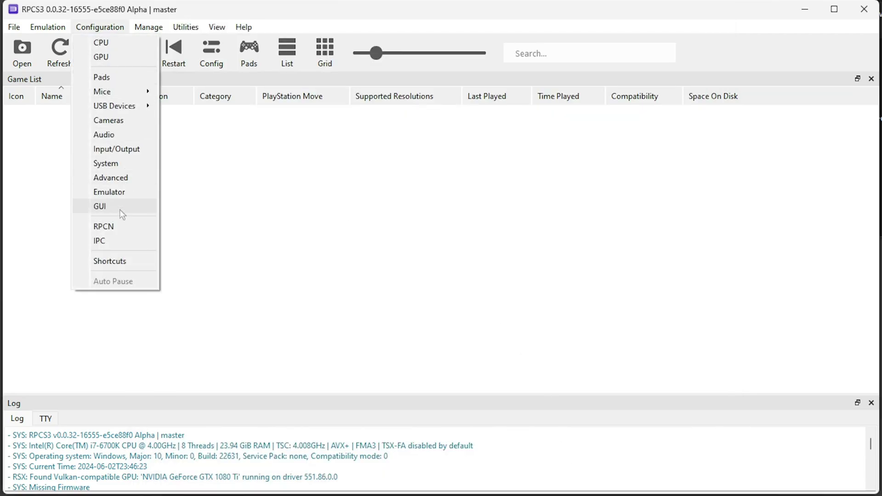
{"action": "left_click", "coordinate": [103, 227]}
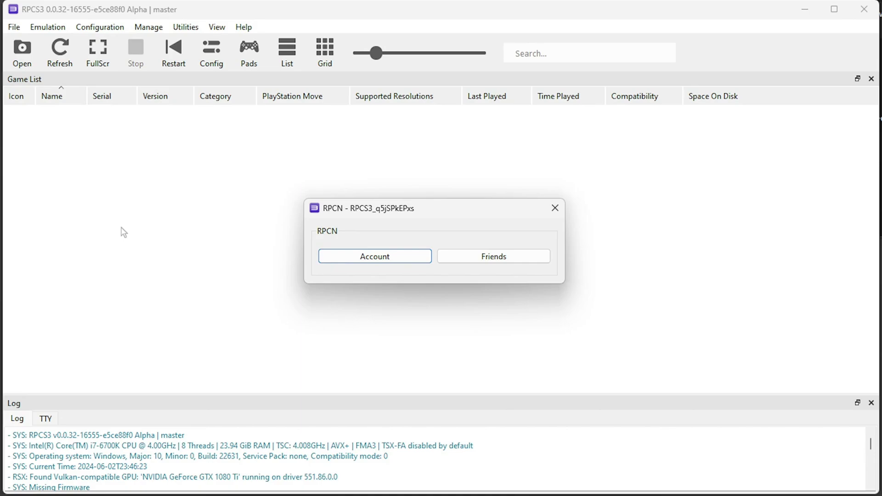
{"action": "left_click", "coordinate": [376, 260]}
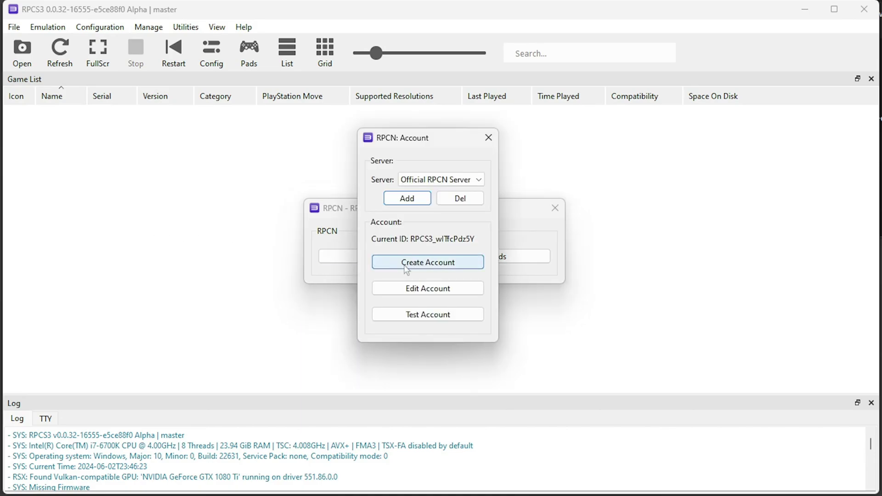
{"action": "left_click", "coordinate": [405, 265]}
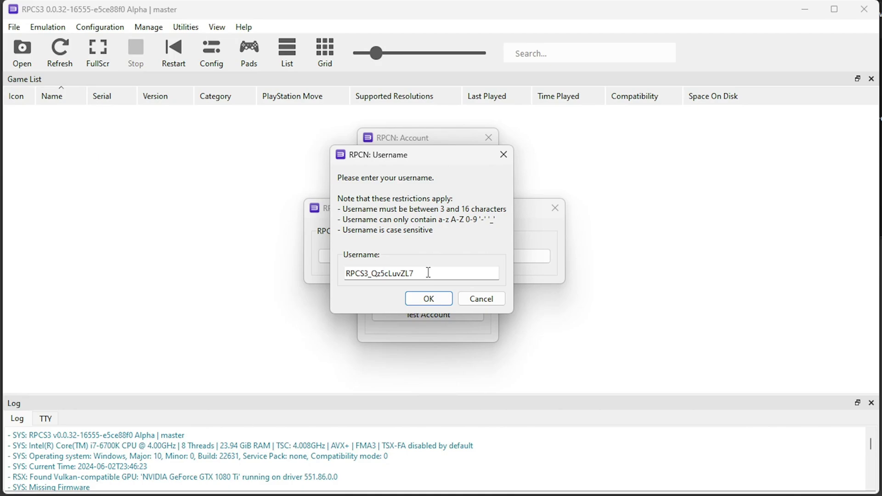
{"action": "left_click_drag", "start_coordinate": [428, 272], "coordinate": [325, 254]}
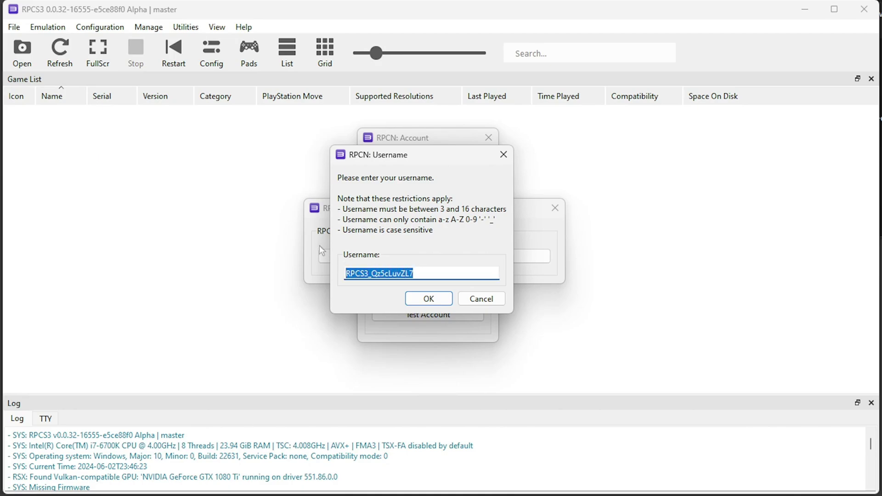
{"action": "key", "text": "ctrl+v"}
{"action": "left_click", "coordinate": [428, 298]}
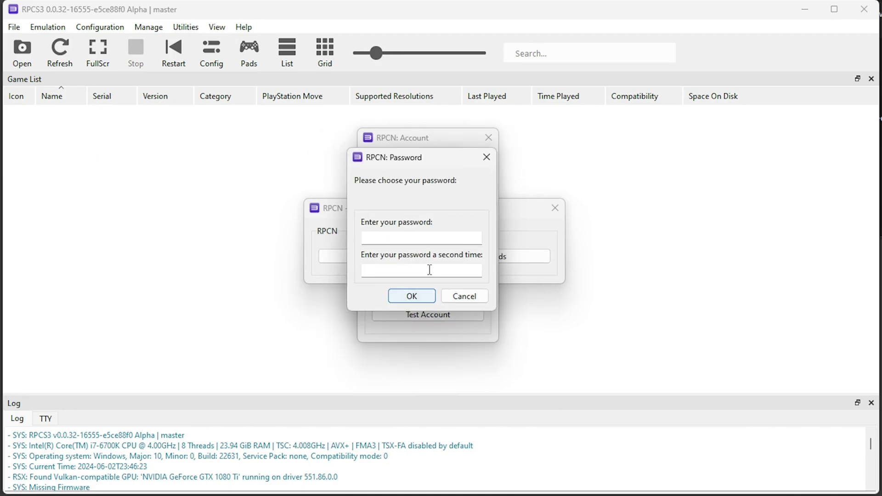
- Enter the new RPCN account's password in both password fields and accept it
{"action": "left_click", "coordinate": [435, 236]}
{"action": "type", "text": "••••••••"}
{"action": "left_click", "coordinate": [409, 274]}
{"action": "type", "text": "••••••••"}
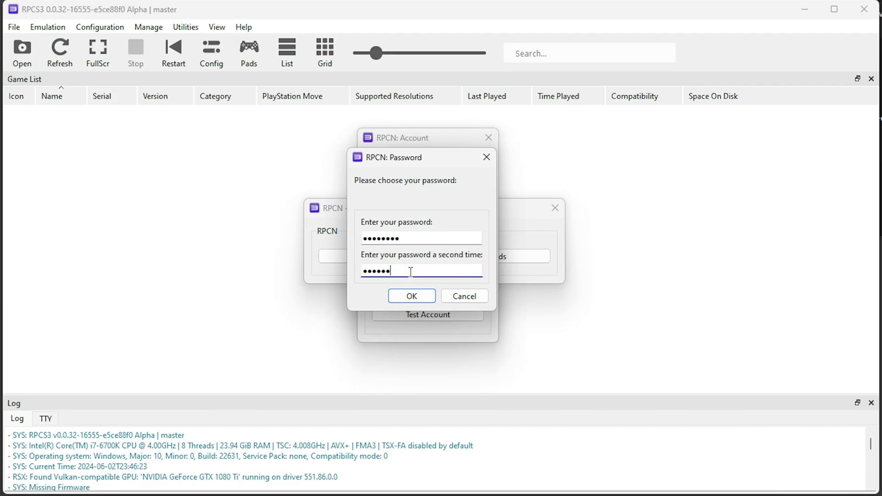
{"action": "left_click", "coordinate": [411, 294]}
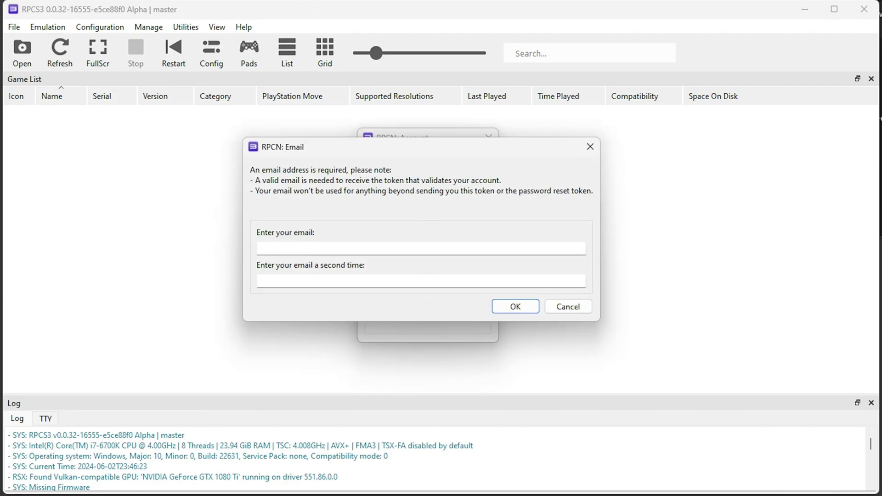
- Enter the account's e-mail address in both e-mail fields and confirm the RPCN account creation
{"action": "left_click", "coordinate": [378, 250]}
{"action": "key", "text": "ctrl+v"}
{"action": "left_click", "coordinate": [391, 282]}
{"action": "key", "text": "ctrl+v"}
{"action": "left_click", "coordinate": [503, 309]}
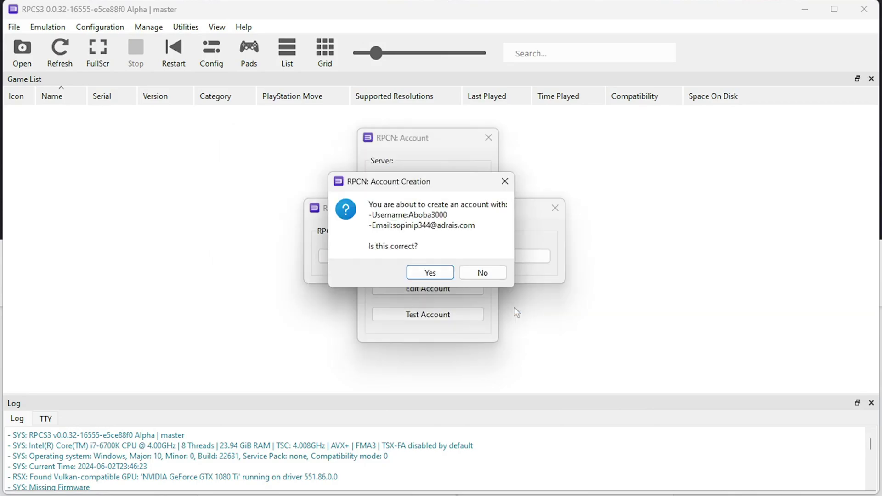
{"action": "left_click", "coordinate": [436, 272]}
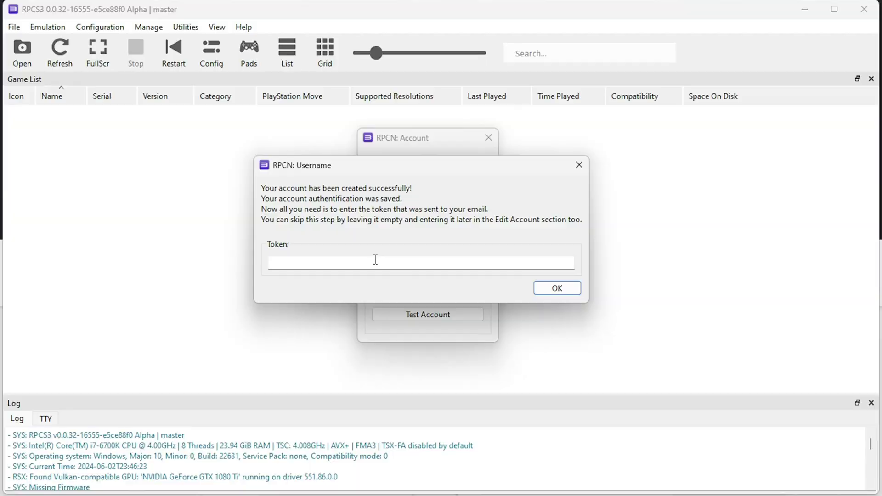
- Copy the RPCN token from the message in the Temp Mail inbox and submit it in RPCS3's token field
{"action": "left_click_drag", "start_coordinate": [304, 368], "coordinate": [217, 429]}
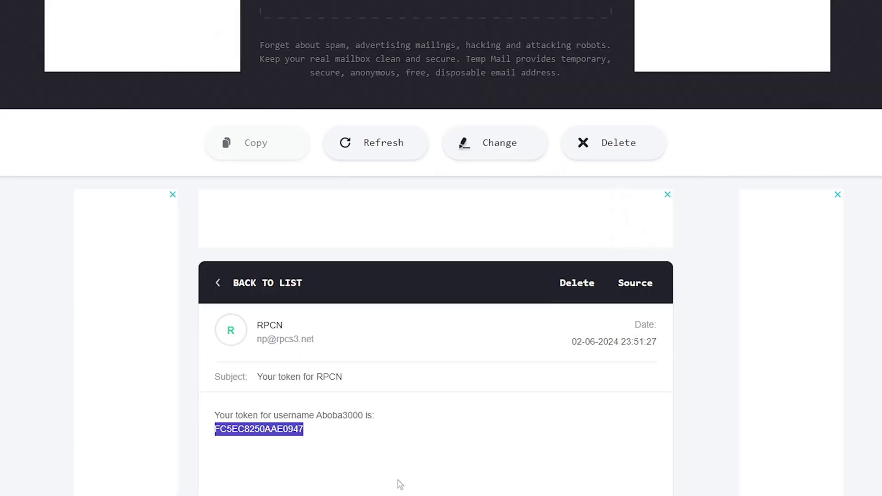
{"action": "key", "text": "ctrl+c"}
{"action": "key", "text": "alt+Tab"}
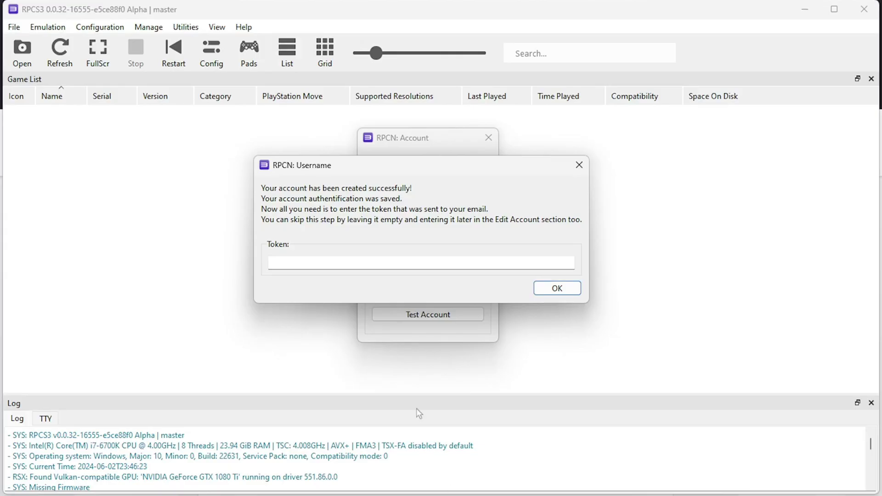
{"action": "left_click", "coordinate": [366, 264]}
{"action": "key", "text": "ctrl+v"}
{"action": "left_click", "coordinate": [545, 289]}
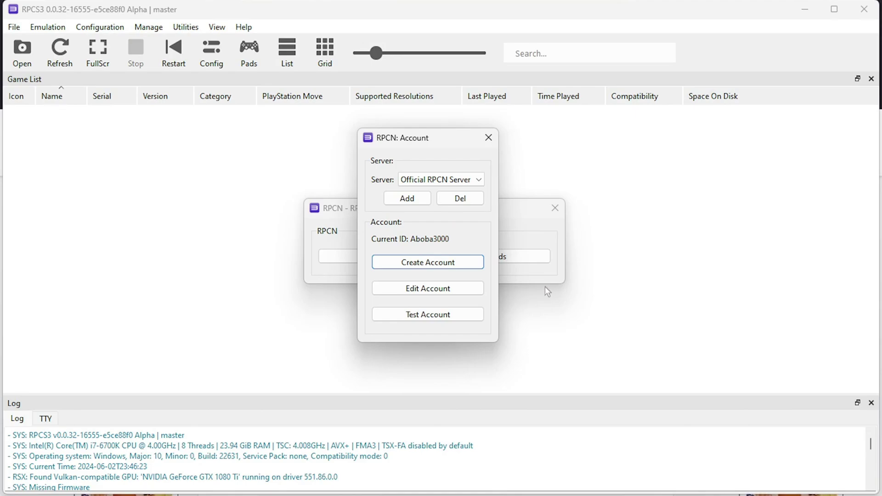
- Test the new RPCN account, dismiss the result and close the RPCN dialogs
{"action": "left_click", "coordinate": [474, 314]}
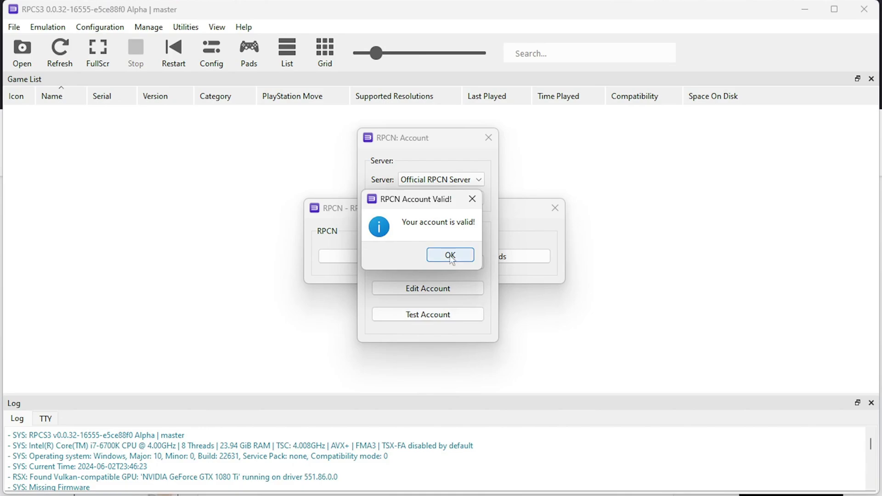
{"action": "left_click", "coordinate": [450, 256]}
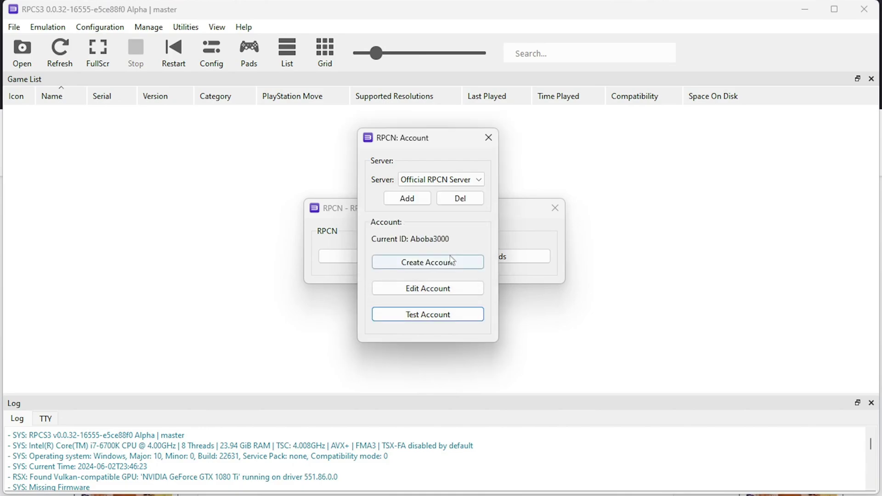
{"action": "left_click", "coordinate": [486, 146]}
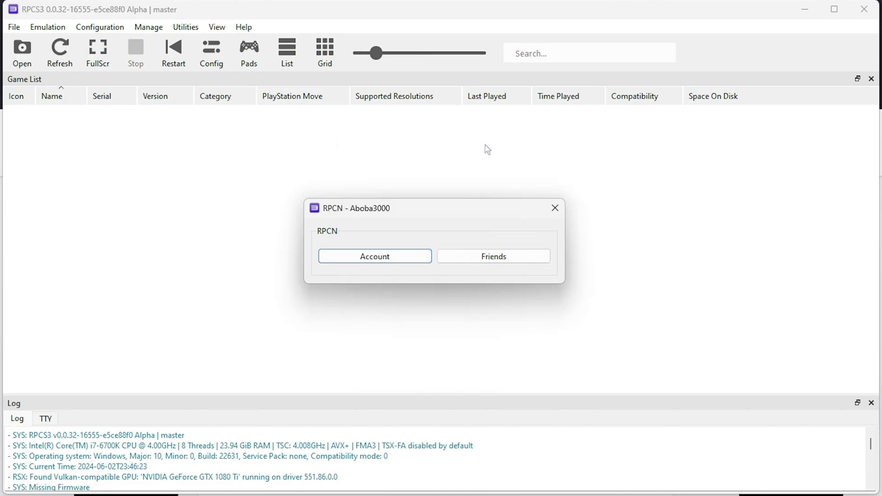
{"action": "left_click", "coordinate": [555, 208]}
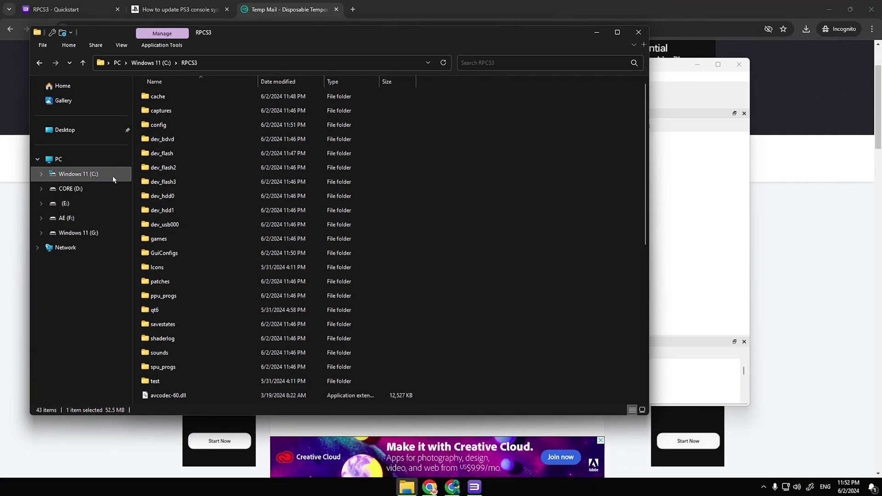
- Extract the BLUS30443 folder from Demon'sSouls_BLUS30443.7z to the root of the C: drive in File Explorer
{"action": "left_click", "coordinate": [113, 178]}
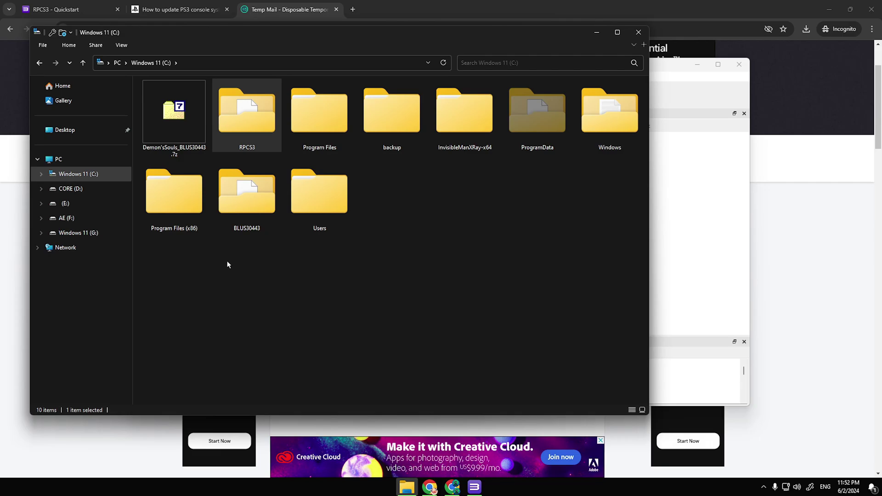
{"action": "double_click", "coordinate": [192, 123]}
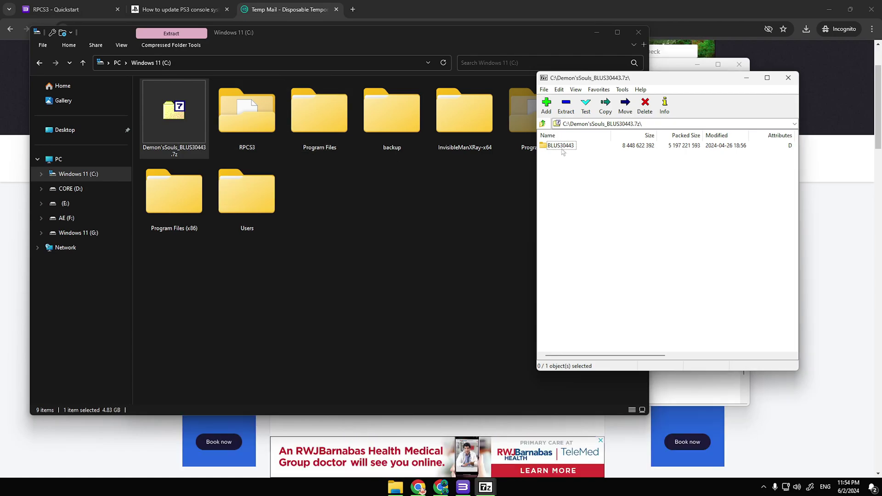
{"action": "left_click_drag", "start_coordinate": [561, 145], "coordinate": [519, 168]}
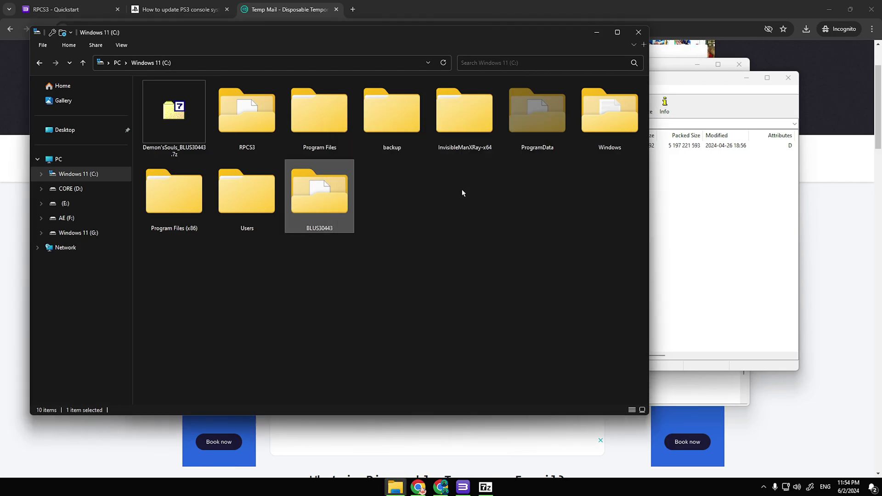
- Launch rpcs3.exe from the RPCS3 folder on the C: drive
{"action": "double_click", "coordinate": [264, 124]}
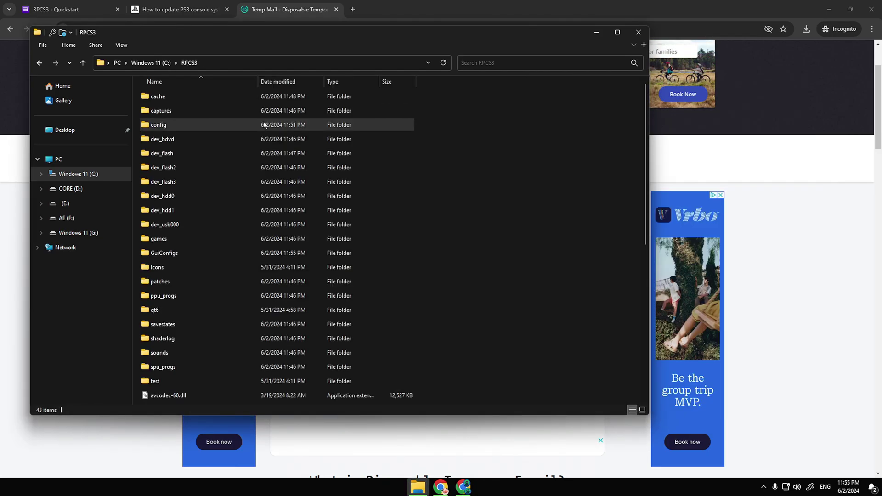
{"action": "scroll", "coordinate": [265, 124], "scroll_direction": "down", "scroll_amount": 7}
{"action": "left_click", "coordinate": [275, 327]}
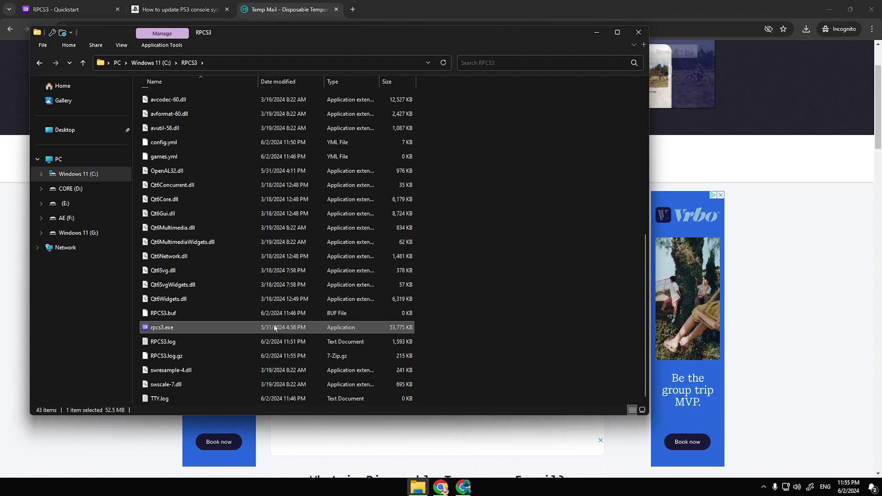
{"action": "double_click", "coordinate": [274, 327]}
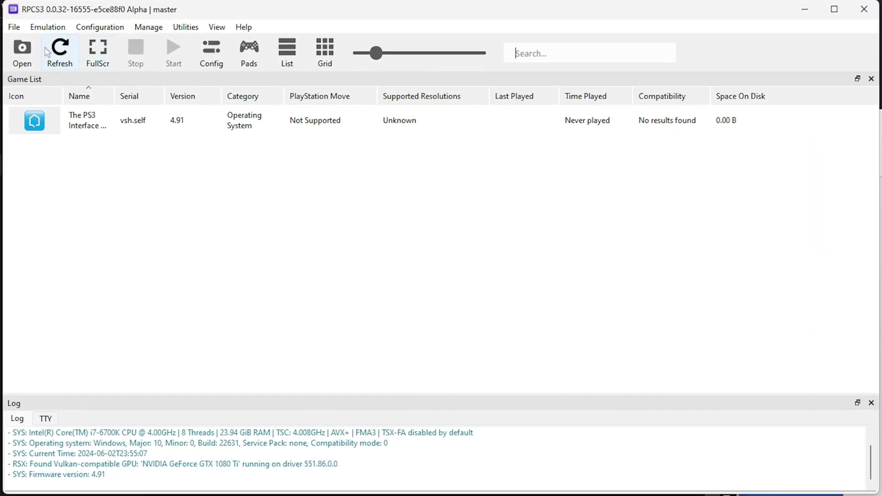
- Boot Demon's Souls by choosing the BLUS30443 folder on the C: drive as the game folder
{"action": "left_click", "coordinate": [22, 51]}
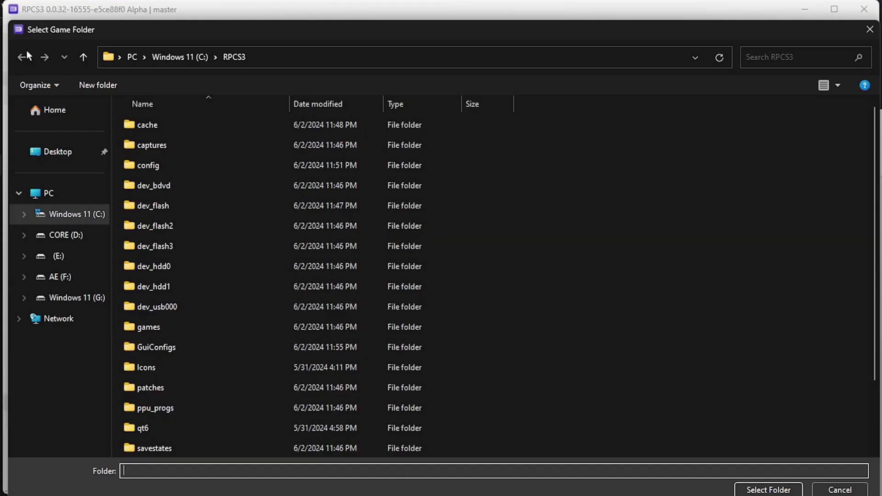
{"action": "left_click", "coordinate": [165, 57]}
{"action": "left_click", "coordinate": [247, 154]}
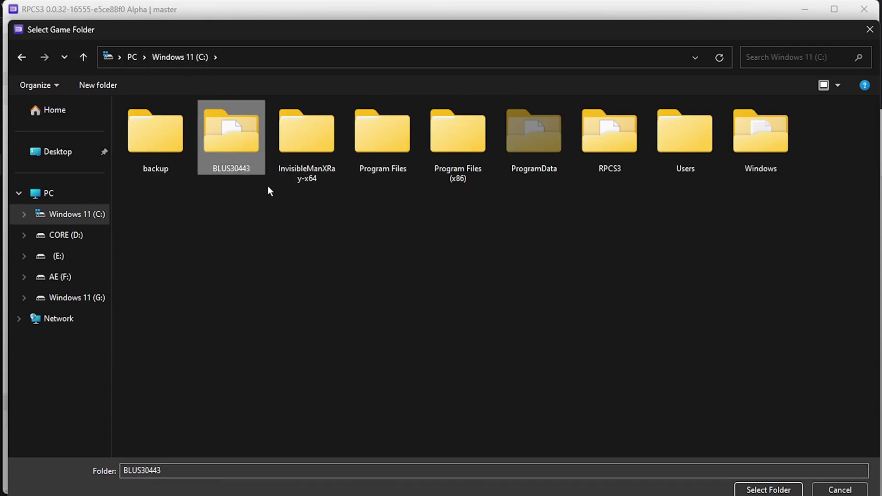
{"action": "left_click", "coordinate": [747, 488]}
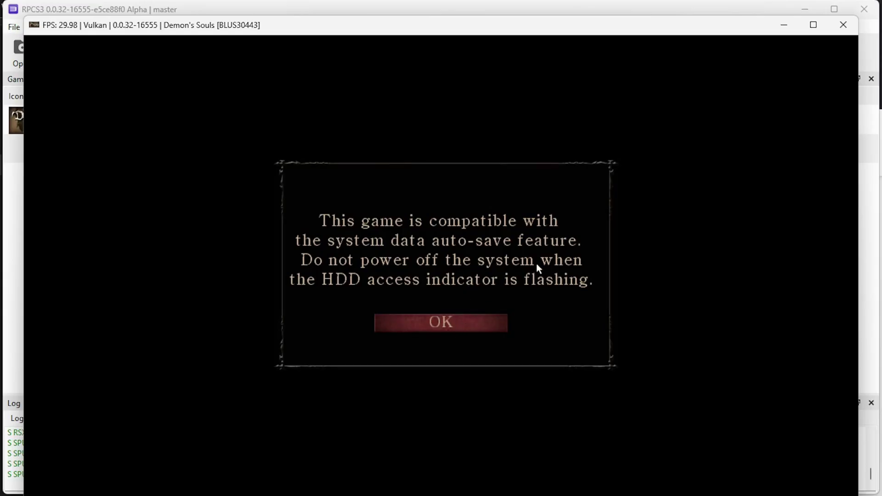
- Close the running Demon's Souls game and confirm exiting it
{"action": "left_click", "coordinate": [844, 25]}
{"action": "left_click", "coordinate": [441, 260]}
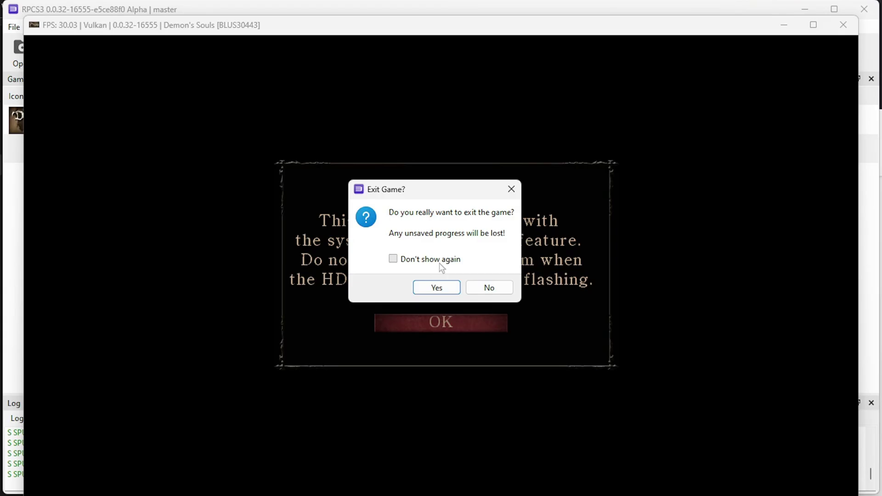
{"action": "left_click", "coordinate": [448, 289]}
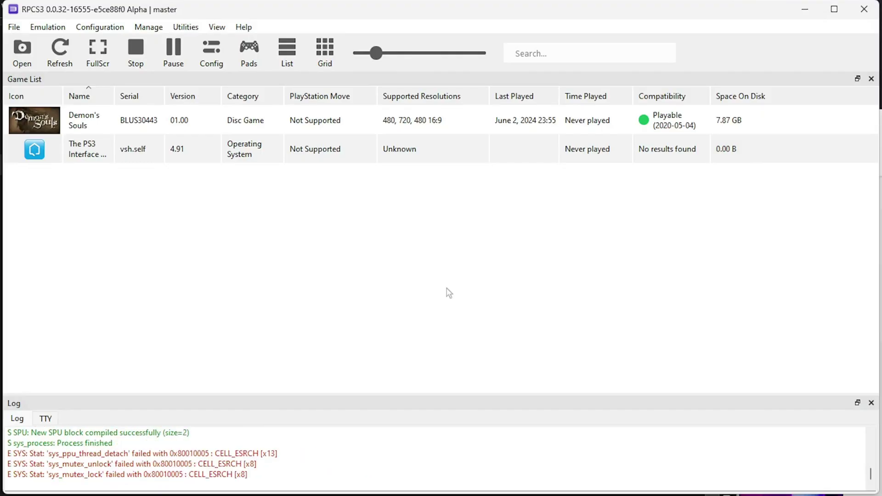
- Open the game patches for Demon's Souls, download the latest patch file and dismiss the notice
{"action": "right_click", "coordinate": [340, 124]}
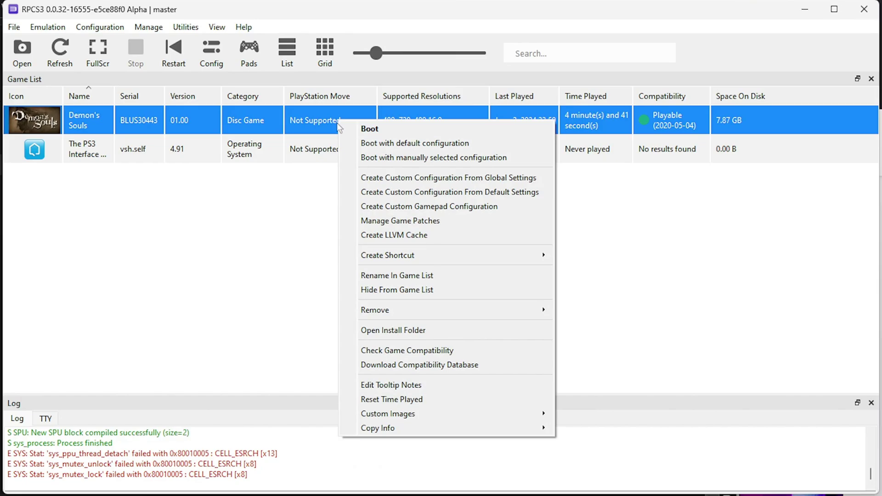
{"action": "left_click", "coordinate": [422, 225]}
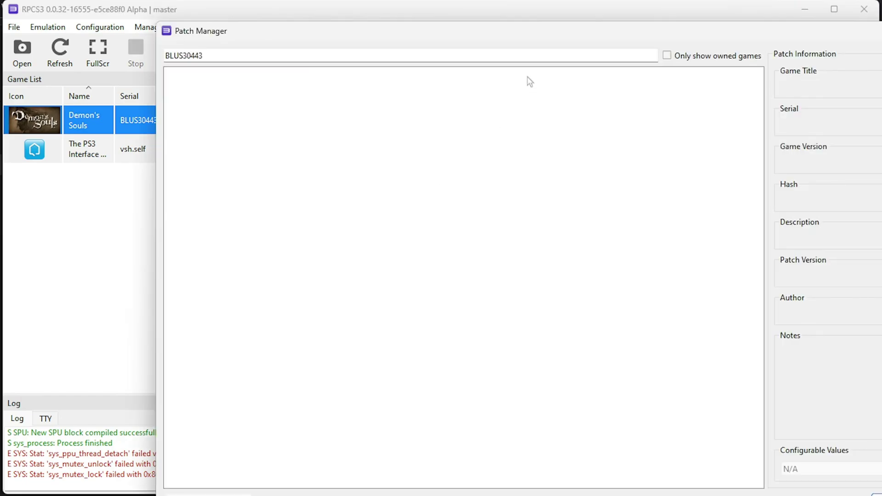
{"action": "left_click", "coordinate": [573, 297]}
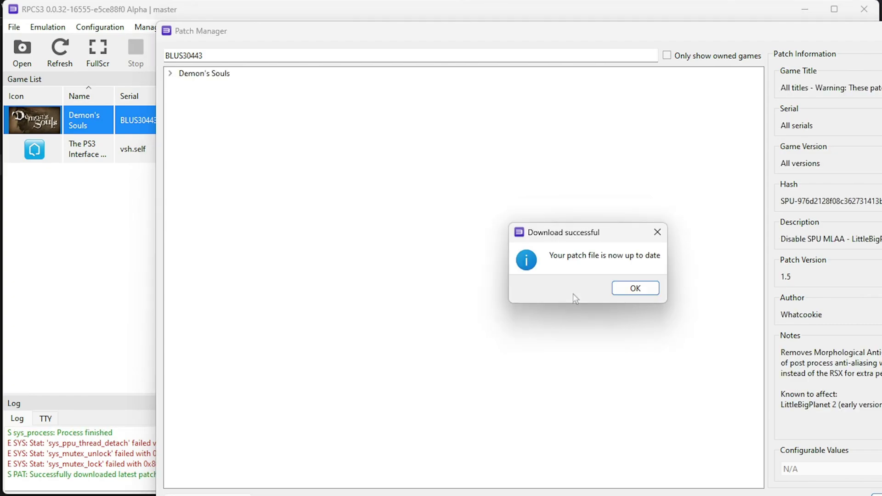
{"action": "left_click", "coordinate": [626, 290]}
- Enable the Unlock FPS, Skip Intro Videos and Disable Motion Blur patches for BLUS30443 v.01.00 and save them
{"action": "left_click", "coordinate": [170, 74]}
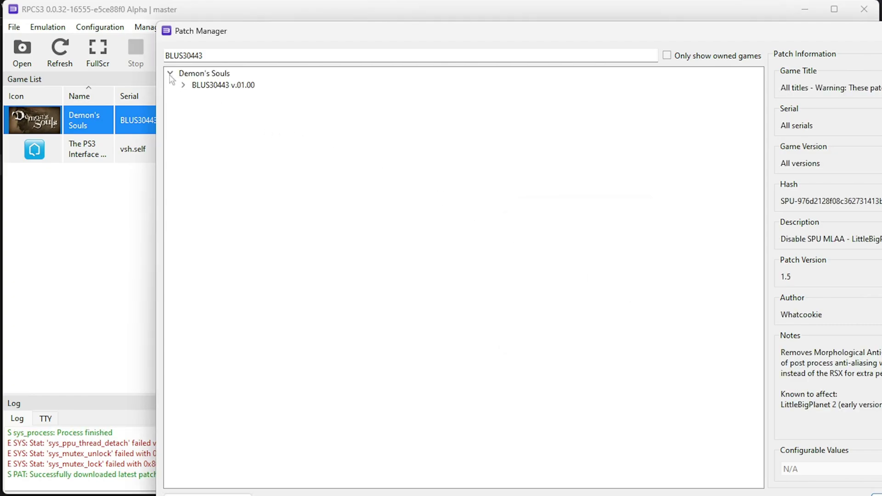
{"action": "left_click", "coordinate": [183, 85]}
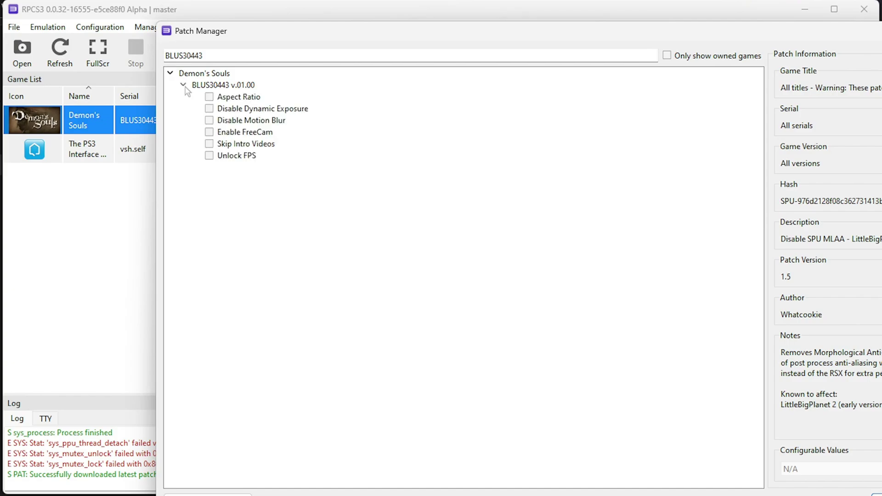
{"action": "left_click", "coordinate": [210, 155]}
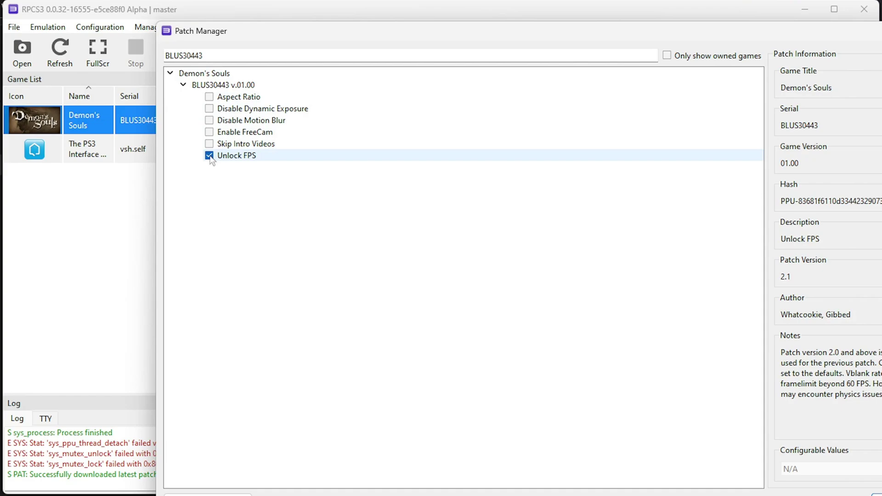
{"action": "left_click", "coordinate": [210, 144]}
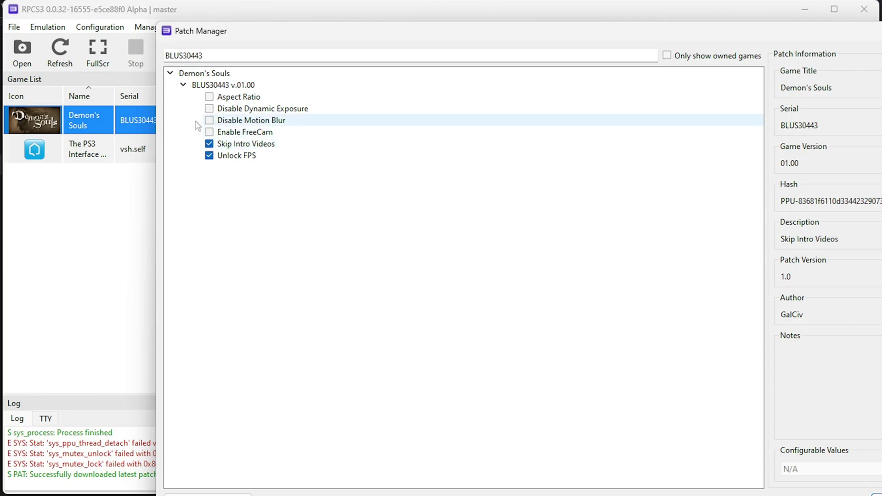
{"action": "left_click", "coordinate": [209, 121]}
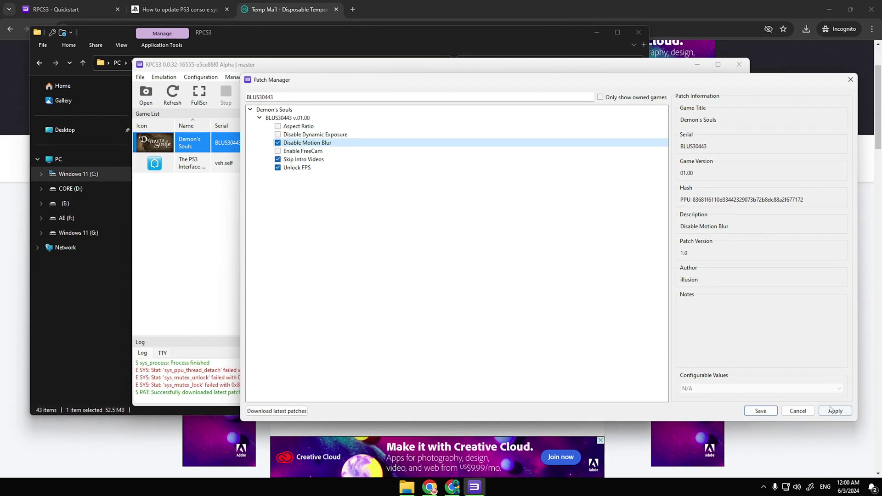
{"action": "left_click", "coordinate": [834, 411]}
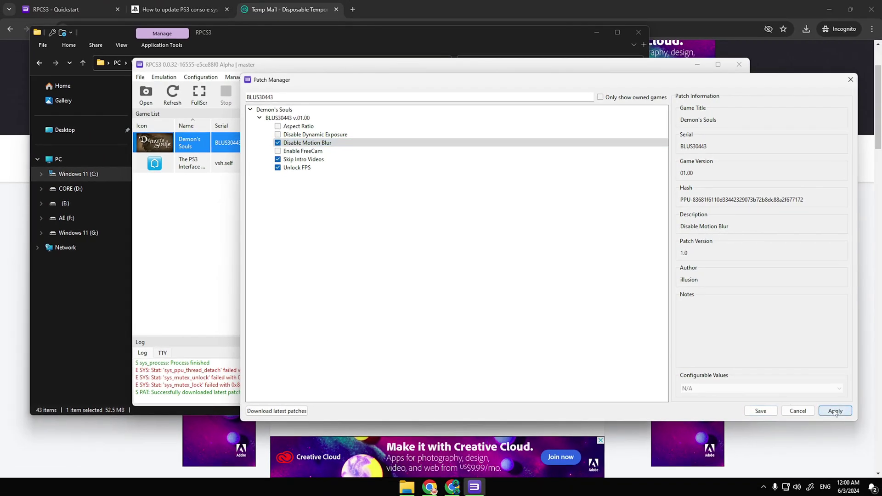
{"action": "left_click", "coordinate": [761, 411]}
- Minimize the browser and create a custom configuration for Demon's Souls from the global settings
{"action": "left_click", "coordinate": [829, 9]}
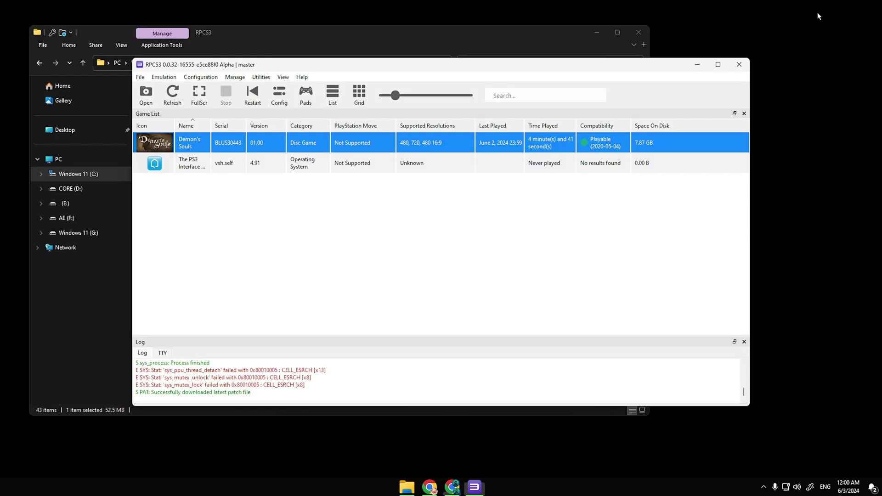
{"action": "right_click", "coordinate": [398, 146]}
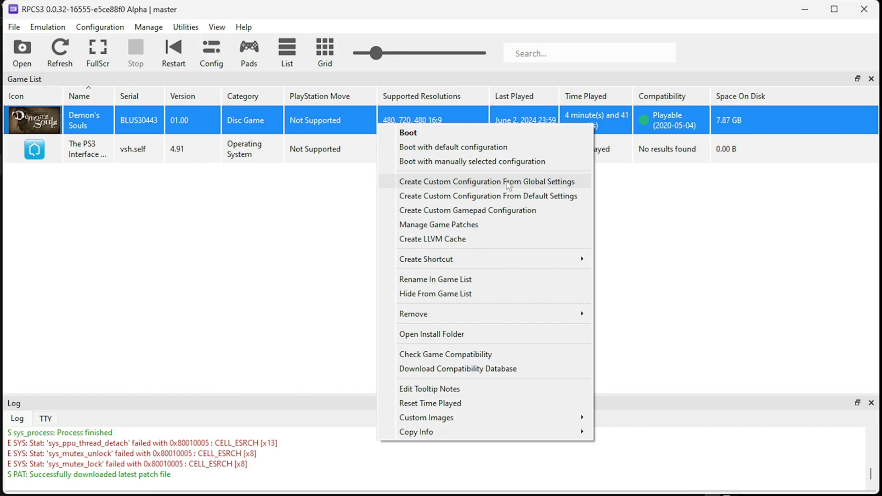
{"action": "left_click", "coordinate": [509, 185]}
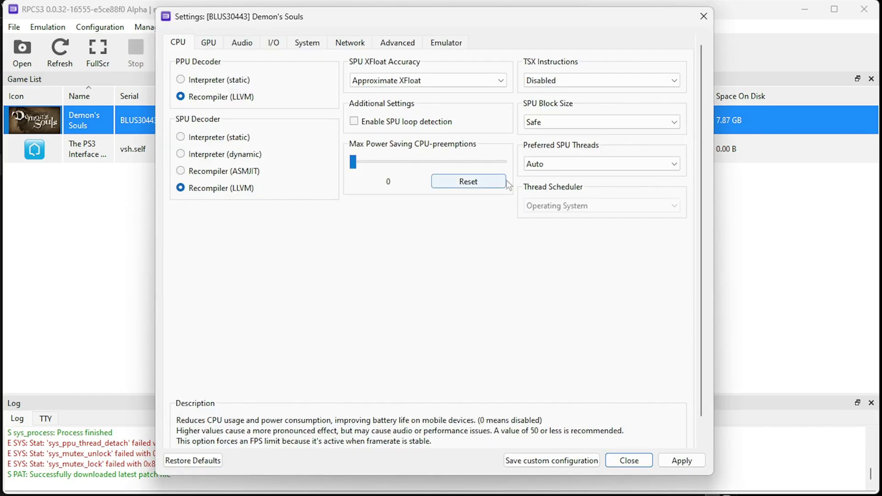
- Enable SPU loop detection and set the preferred SPU threads to 1 in the game's CPU settings
{"action": "left_click", "coordinate": [403, 122]}
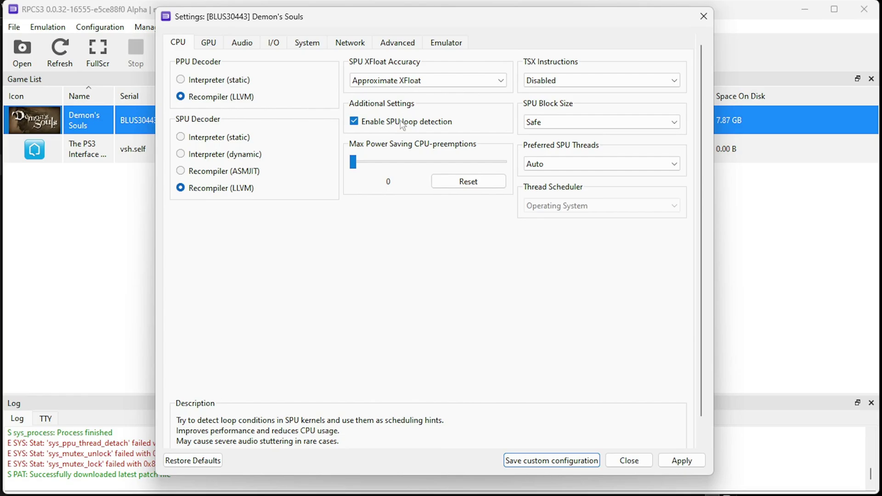
{"action": "left_click", "coordinate": [572, 164]}
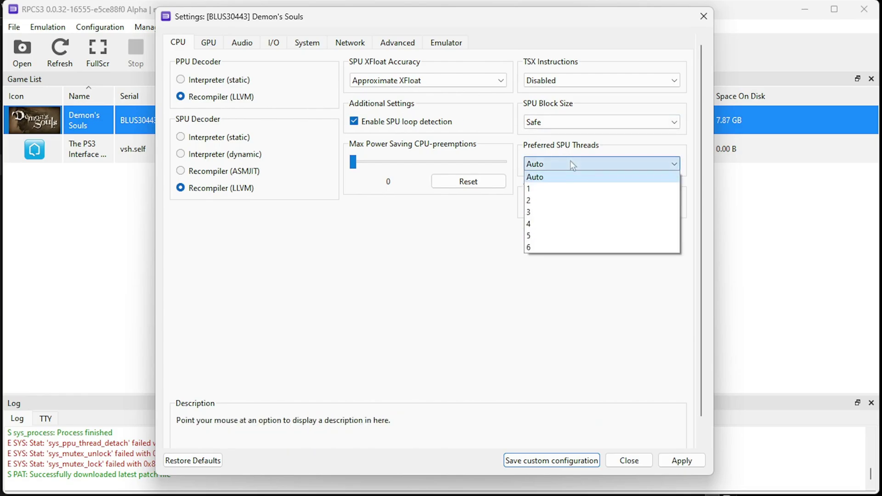
{"action": "left_click", "coordinate": [571, 188]}
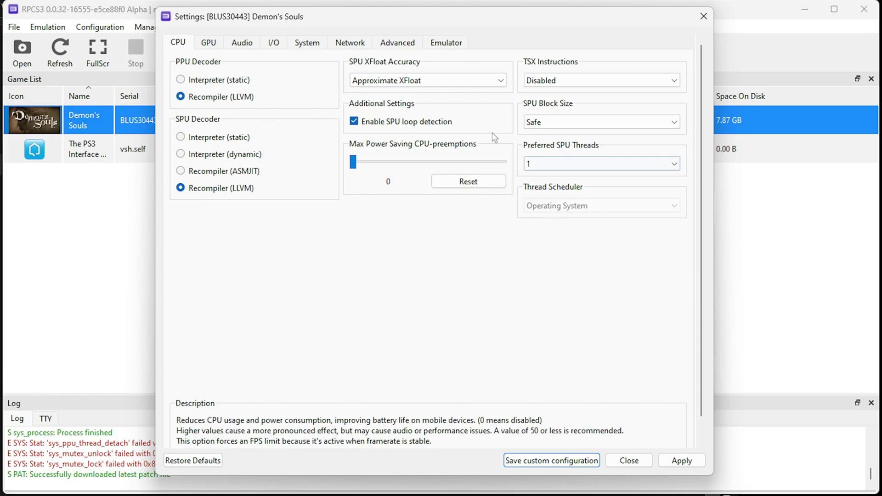
- Set the game's GPU resolution scale to 200% (2560x1440) and the resolution scale threshold to 640x640
{"action": "left_click", "coordinate": [210, 44]}
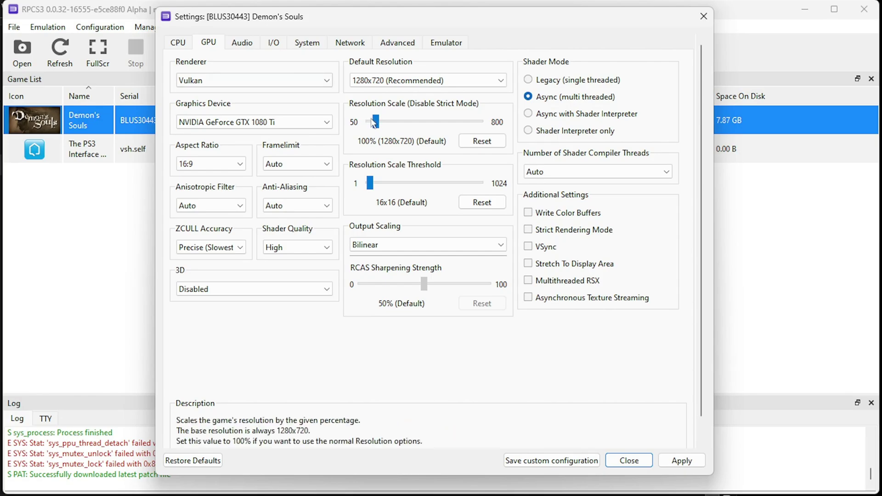
{"action": "mouse_move", "coordinate": [376, 121]}
{"action": "left_mouse_down"}
{"action": "mouse_move", "coordinate": [406, 121]}
{"action": "mouse_move", "coordinate": [392, 123]}
{"action": "left_mouse_up"}
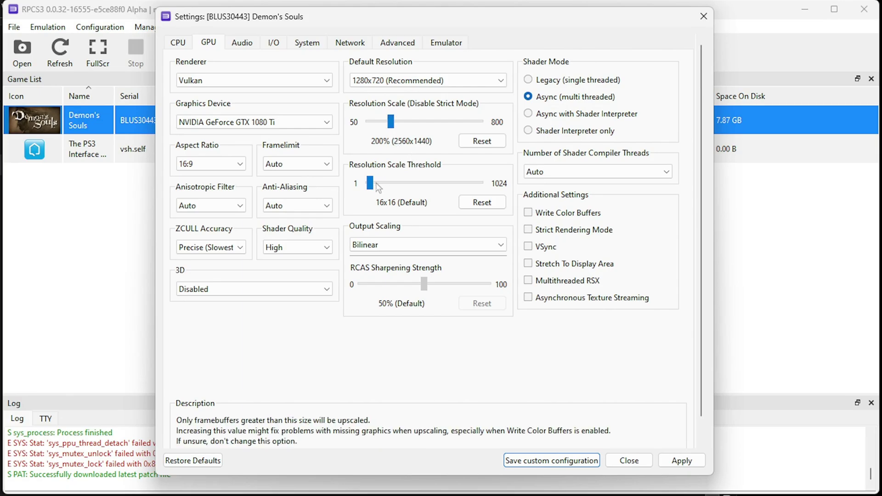
{"action": "left_click_drag", "start_coordinate": [370, 184], "coordinate": [439, 184]}
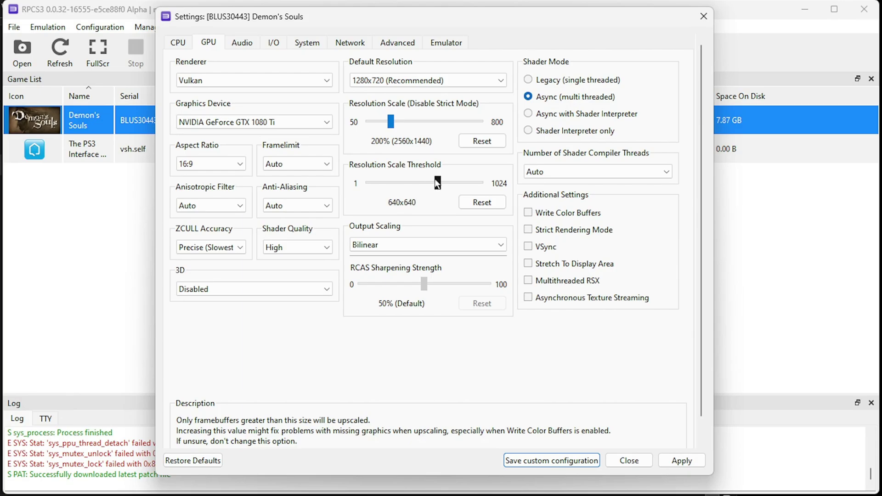
{"action": "left_click_drag", "start_coordinate": [438, 183], "coordinate": [438, 183]}
- Set the shader compiler threads to 3, enable Write Color Buffers and Stretch To Display Area, and choose Async with Shader Interpreter
{"action": "left_click", "coordinate": [607, 172]}
{"action": "left_click", "coordinate": [599, 216]}
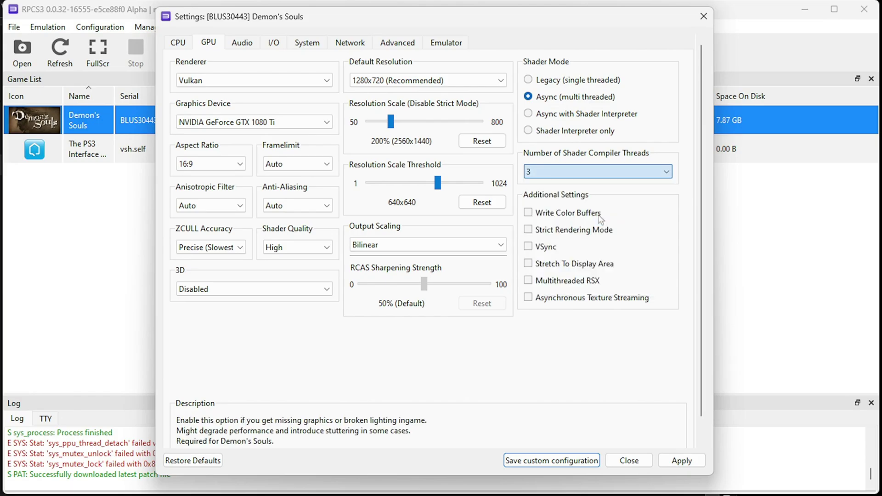
{"action": "left_click", "coordinate": [583, 213]}
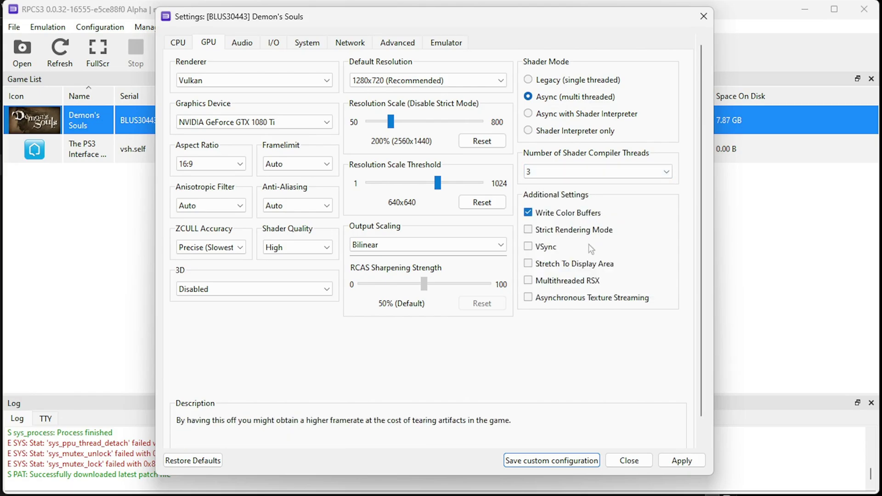
{"action": "left_click", "coordinate": [588, 265]}
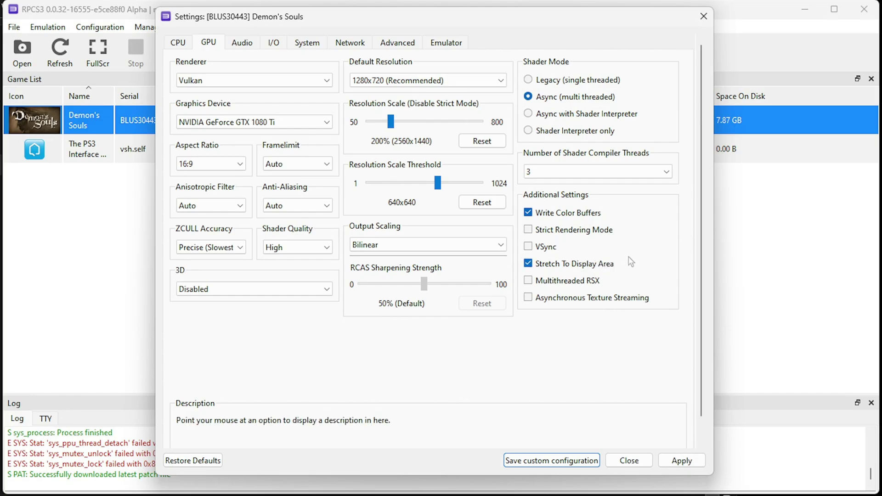
{"action": "left_click", "coordinate": [577, 118]}
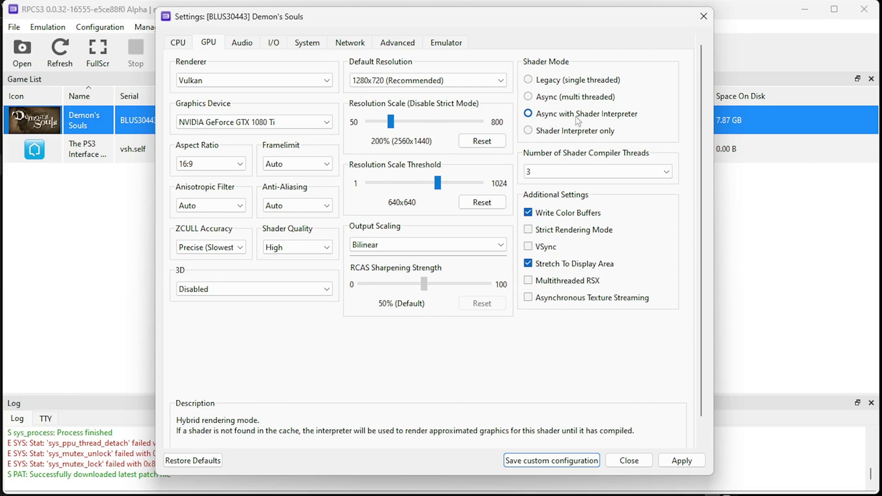
- Set anti-aliasing to Disabled, the frame limit to Off and the anisotropic filter to 8x, and apply the GPU settings
{"action": "left_click", "coordinate": [326, 206]}
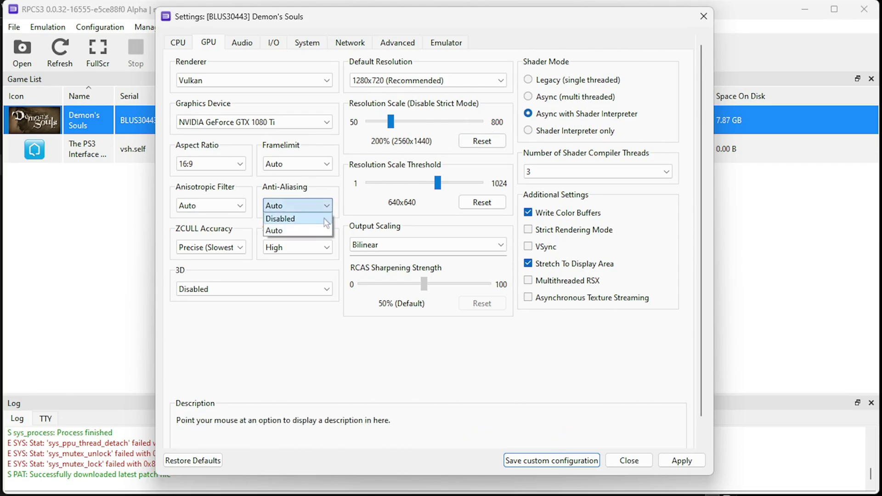
{"action": "left_click", "coordinate": [326, 223]}
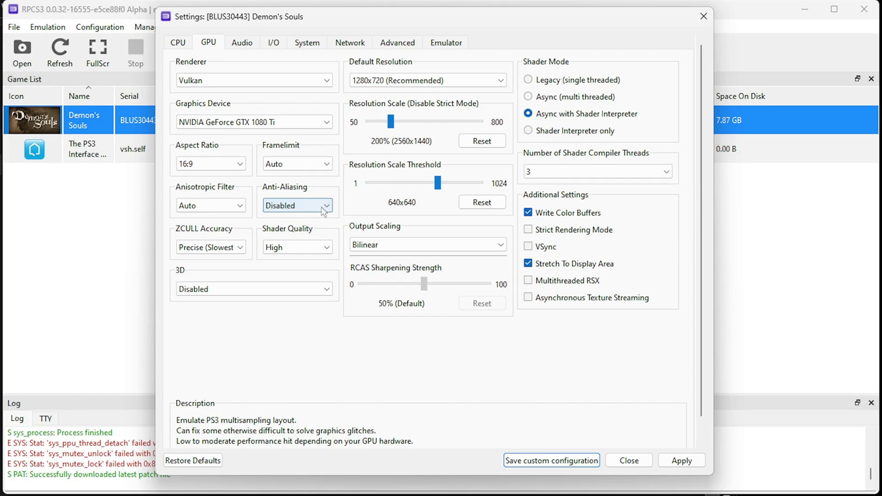
{"action": "left_click", "coordinate": [321, 164]}
{"action": "left_click", "coordinate": [317, 179]}
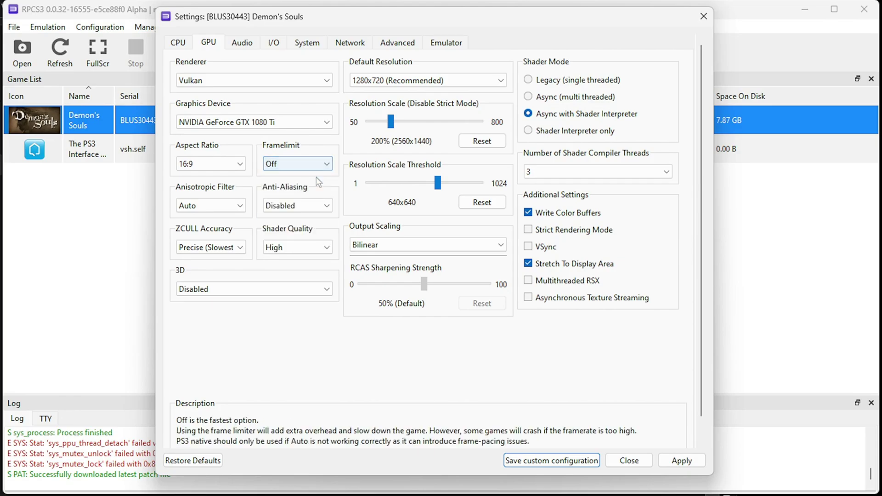
{"action": "left_click", "coordinate": [230, 205]}
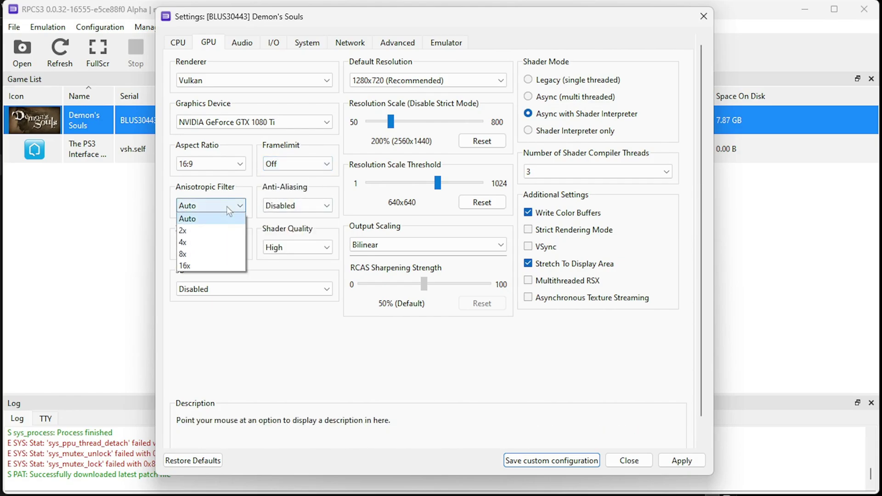
{"action": "left_click", "coordinate": [225, 254]}
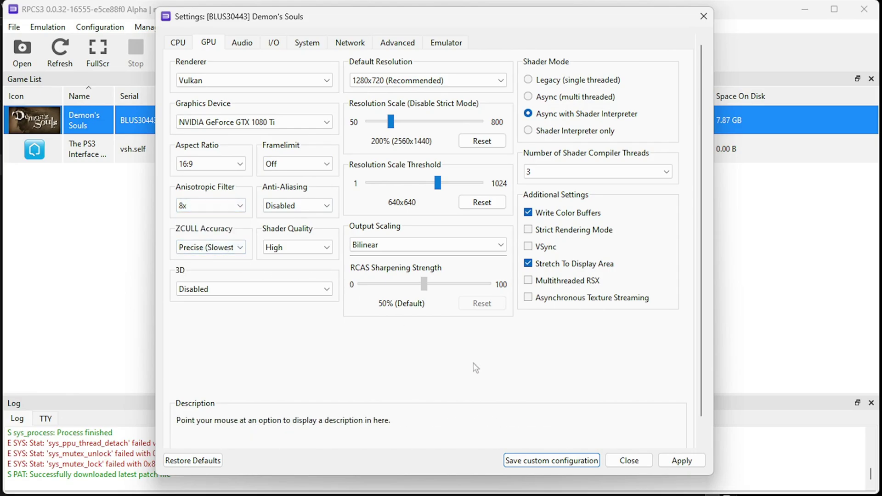
{"action": "left_click", "coordinate": [686, 455]}
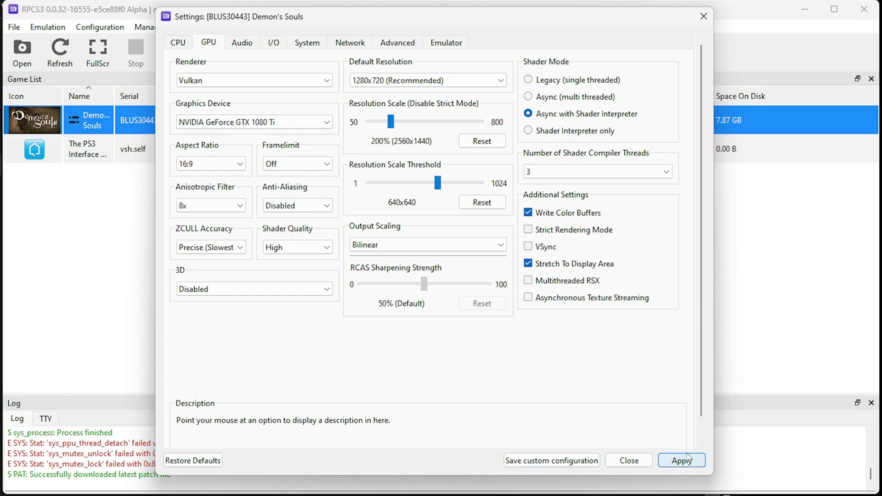
- Set the game's audio output format to Surround 5.1 and the master volume to 70%
{"action": "left_click", "coordinate": [247, 45]}
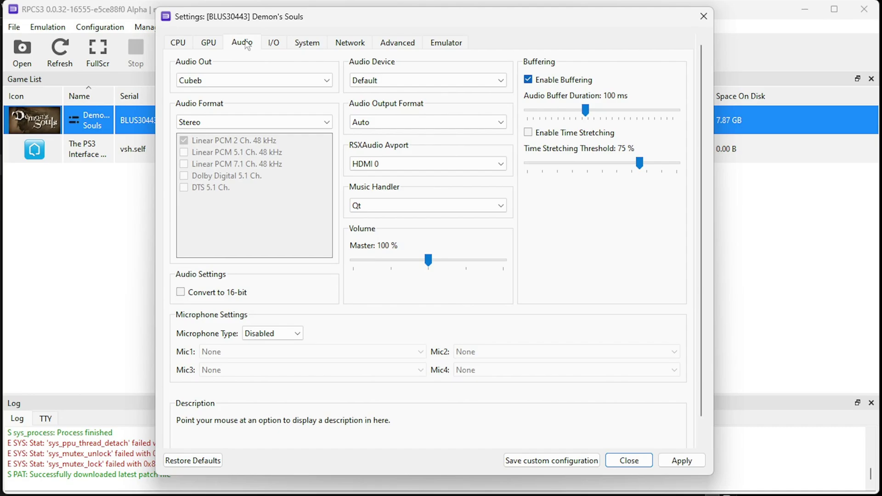
{"action": "left_click", "coordinate": [381, 123]}
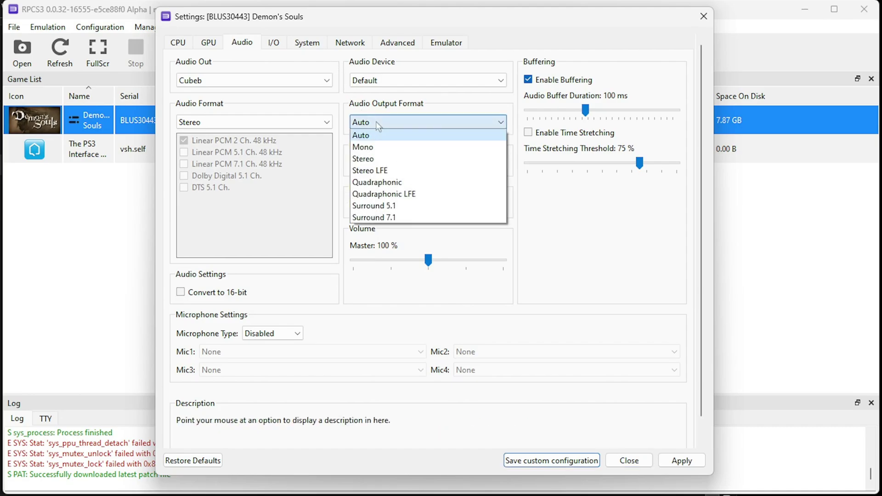
{"action": "left_click", "coordinate": [408, 205]}
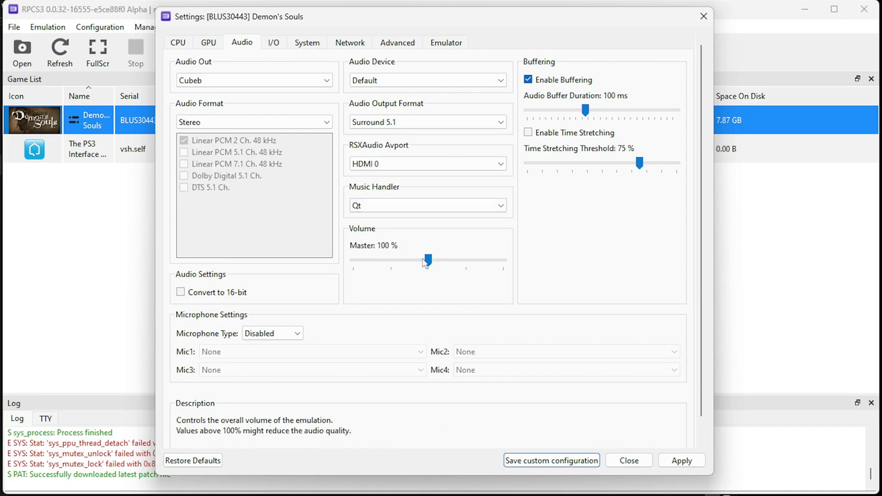
{"action": "left_click_drag", "start_coordinate": [427, 261], "coordinate": [406, 262]}
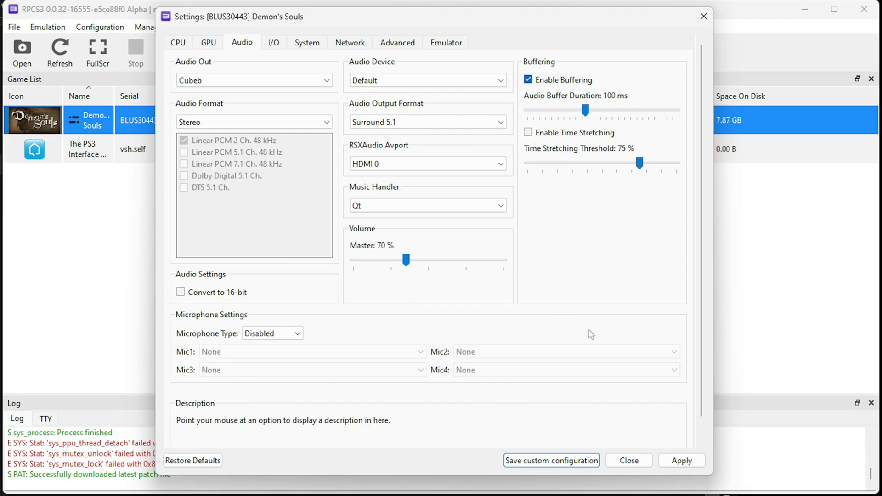
- Open the game's network settings, and copy the RPCS3 IP/Host switch string from The Archstones server info page in the browser
{"action": "left_click", "coordinate": [356, 46]}
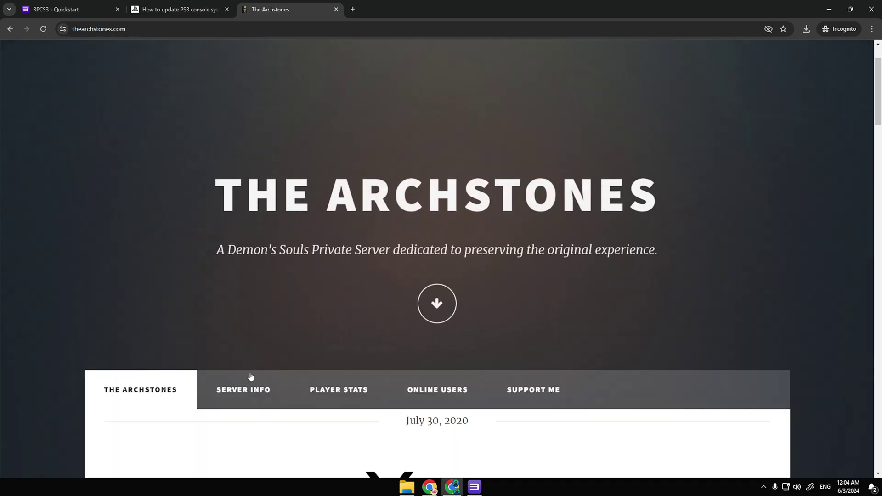
{"action": "left_click", "coordinate": [250, 378]}
{"action": "scroll", "coordinate": [308, 239], "scroll_direction": "down", "scroll_amount": 6}
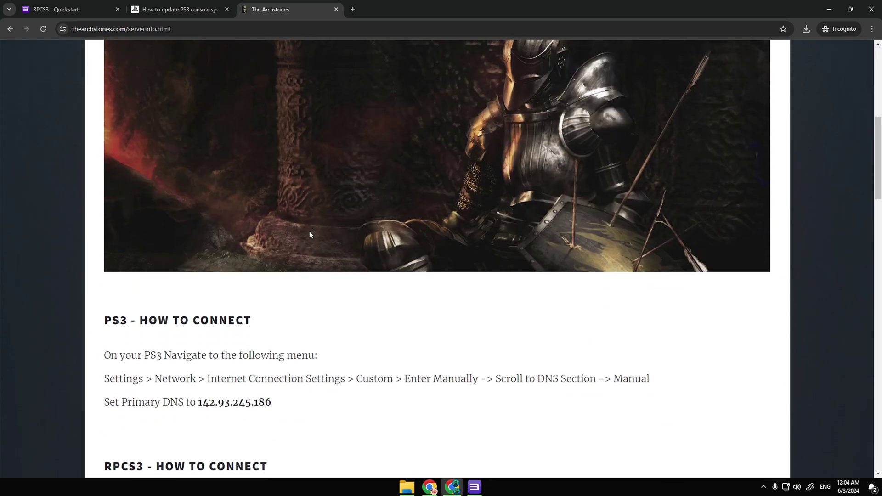
{"action": "scroll", "coordinate": [309, 235], "scroll_direction": "down", "scroll_amount": 5}
{"action": "scroll", "coordinate": [308, 229], "scroll_direction": "down", "scroll_amount": 2}
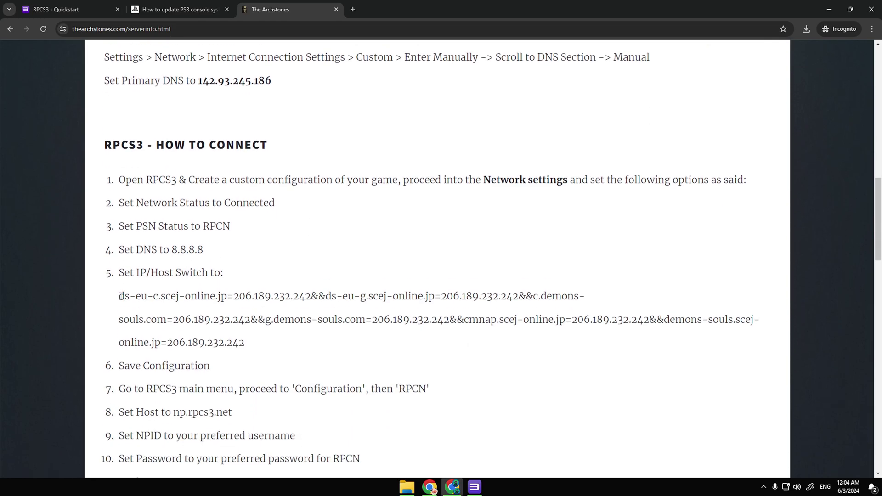
{"action": "left_click_drag", "start_coordinate": [120, 296], "coordinate": [229, 337]}
{"action": "key", "text": "ctrl+c"}
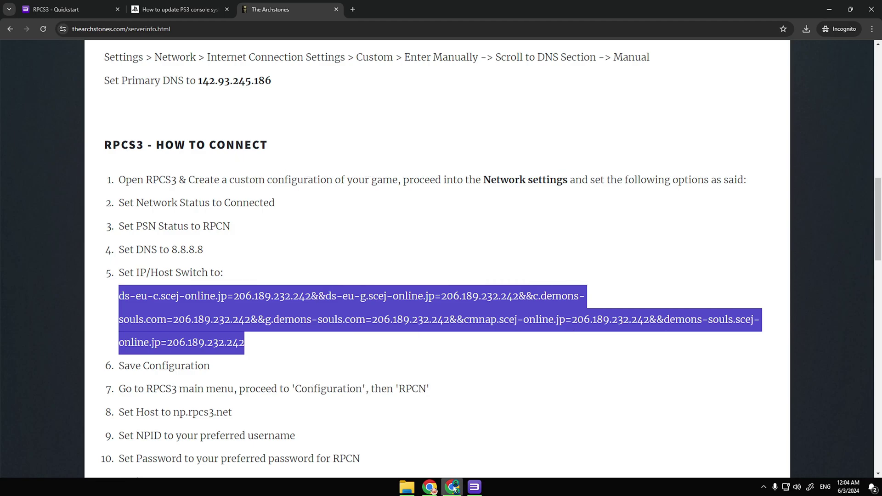
- Switch back to RPCS3 and paste the copied Archstones host string into the game's IP/Hosts switches
{"action": "left_click", "coordinate": [474, 488]}
{"action": "left_click", "coordinate": [368, 185]}
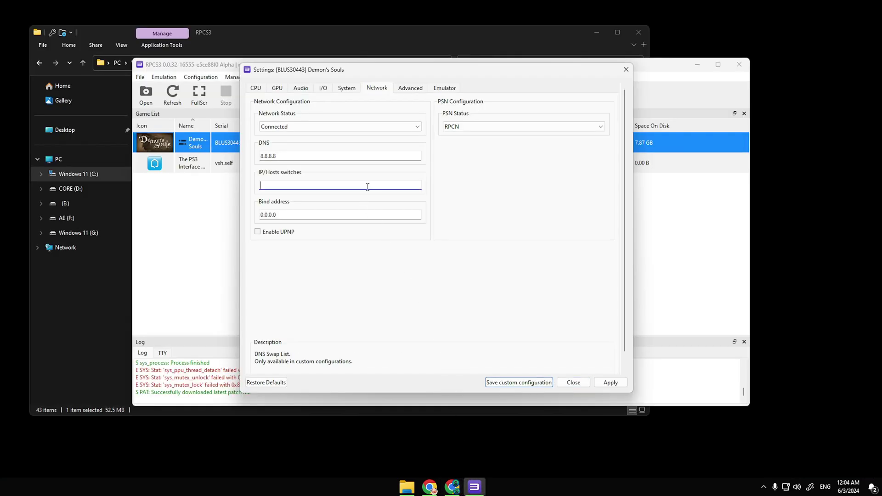
{"action": "key", "text": "ctrl+v"}
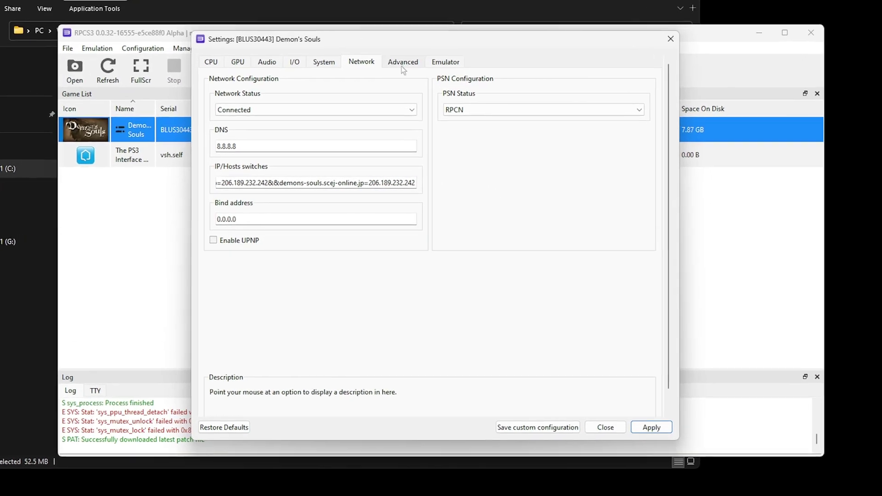
- In the game's advanced settings, set the maximum number of SPURS threads to 3 and the driver wake-up delay to 40 µs
{"action": "left_click", "coordinate": [410, 90]}
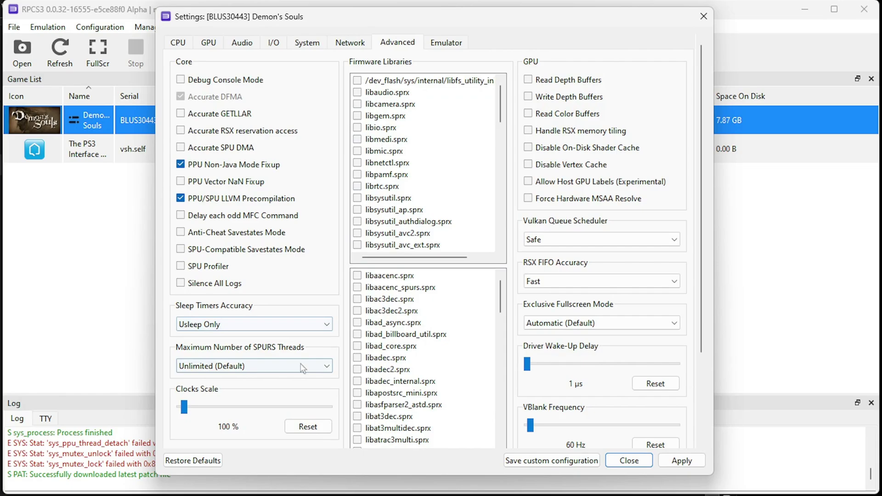
{"action": "left_click", "coordinate": [282, 366]}
{"action": "left_click", "coordinate": [290, 415]}
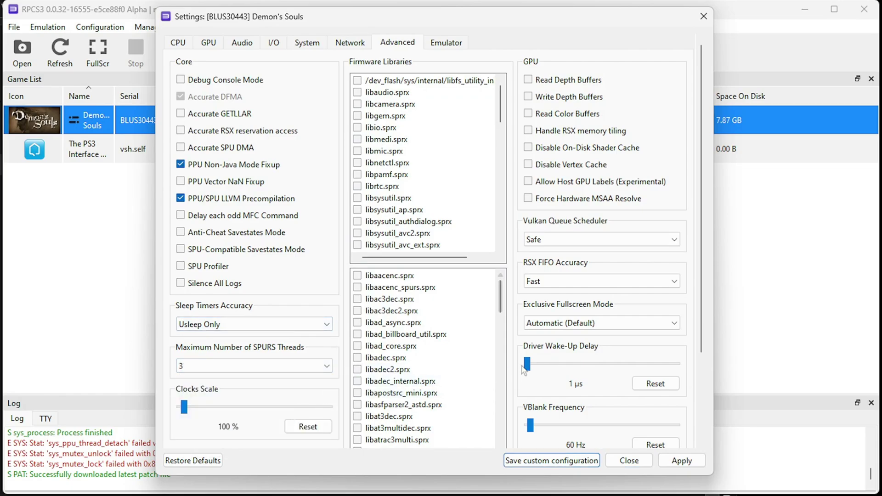
{"action": "left_click_drag", "start_coordinate": [528, 364], "coordinate": [536, 365]}
{"action": "scroll", "coordinate": [692, 352], "scroll_direction": "down", "scroll_amount": 3}
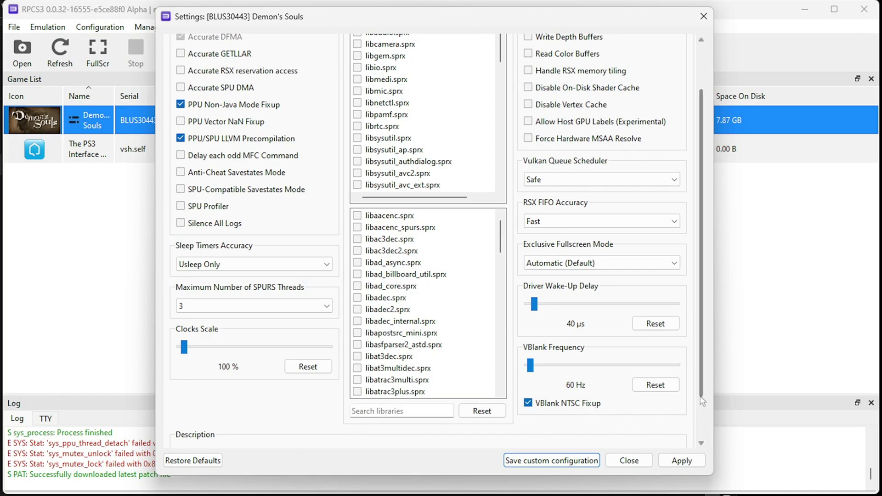
{"action": "scroll", "coordinate": [703, 387], "scroll_direction": "up", "scroll_amount": 1}
{"action": "scroll", "coordinate": [703, 387], "scroll_direction": "up", "scroll_amount": 3}
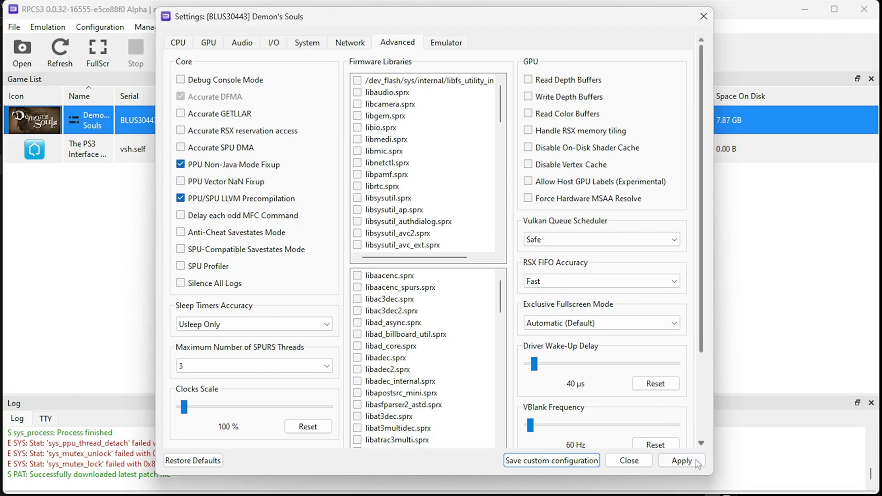
- Set the game's max LLVM compile threads to 3, then apply the settings and save the custom configuration
{"action": "left_click", "coordinate": [443, 46]}
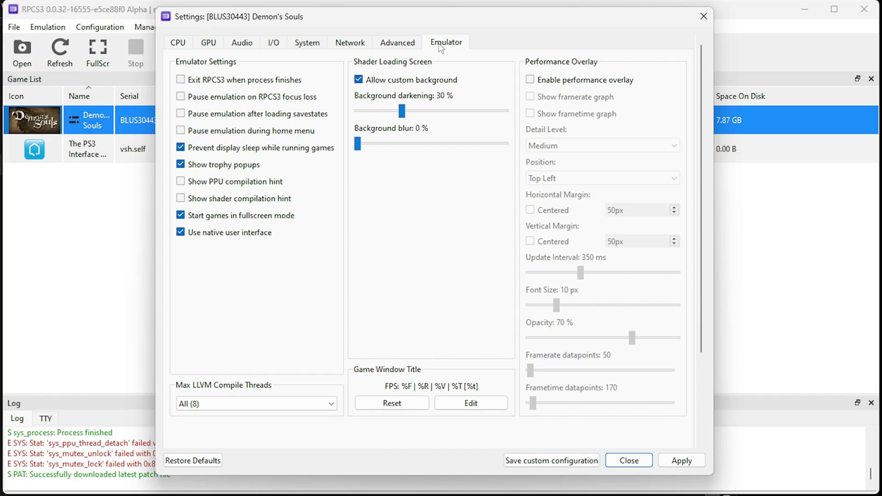
{"action": "left_click", "coordinate": [286, 403]}
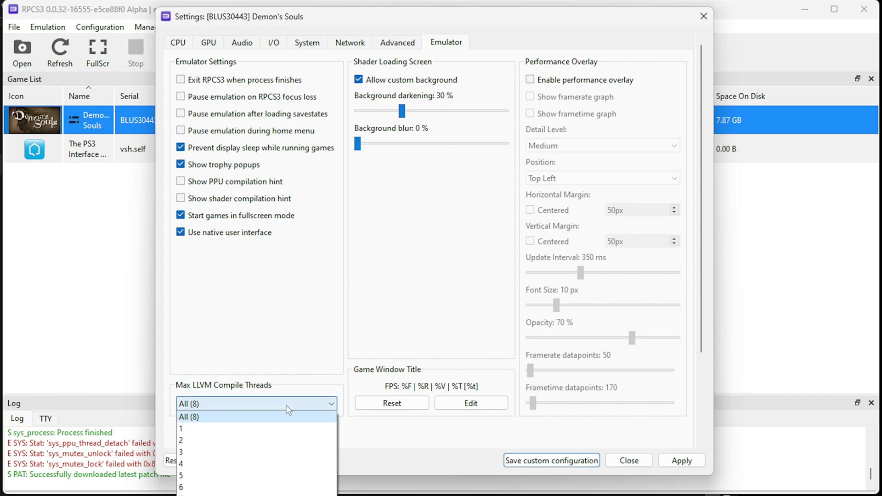
{"action": "left_click", "coordinate": [282, 452]}
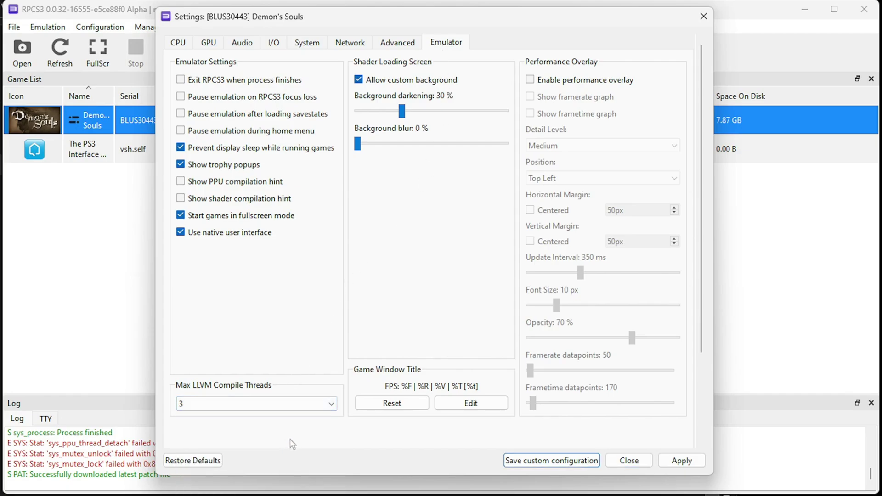
{"action": "left_click", "coordinate": [674, 460]}
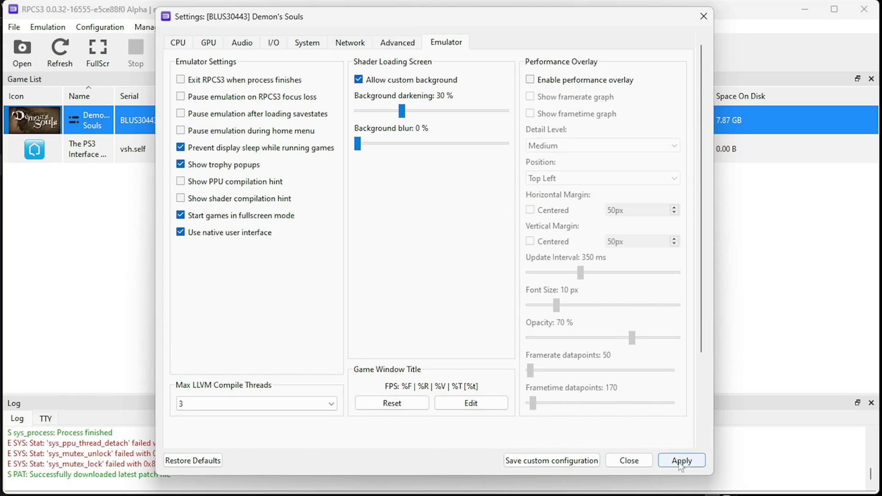
{"action": "left_click", "coordinate": [552, 460]}
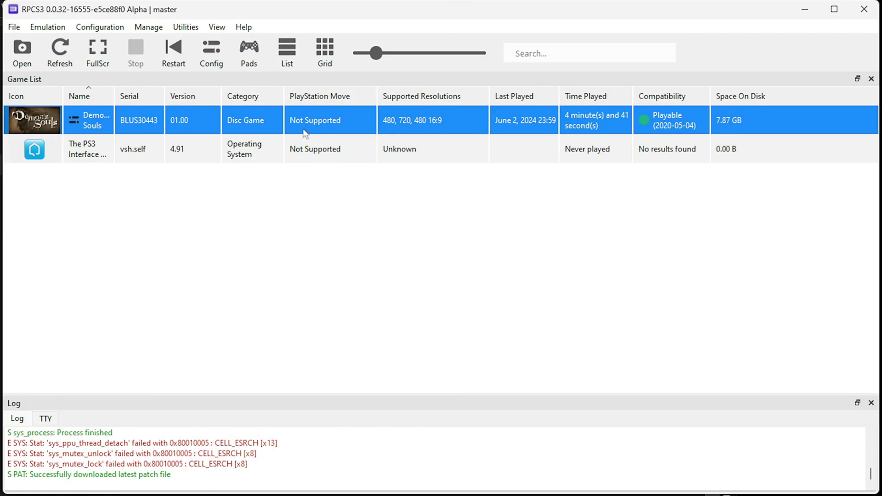
- Set the Player 1 gamepad handler to XInput and save the gamepad settings
{"action": "left_click", "coordinate": [255, 59]}
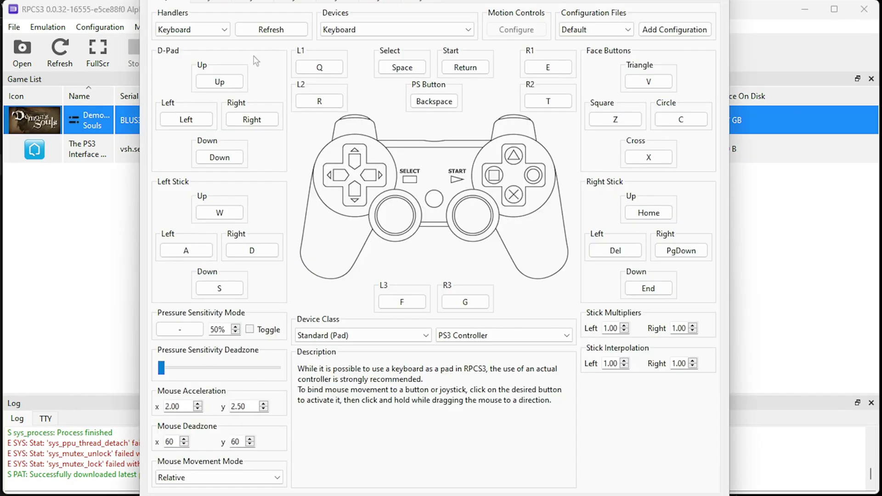
{"action": "left_click", "coordinate": [211, 32]}
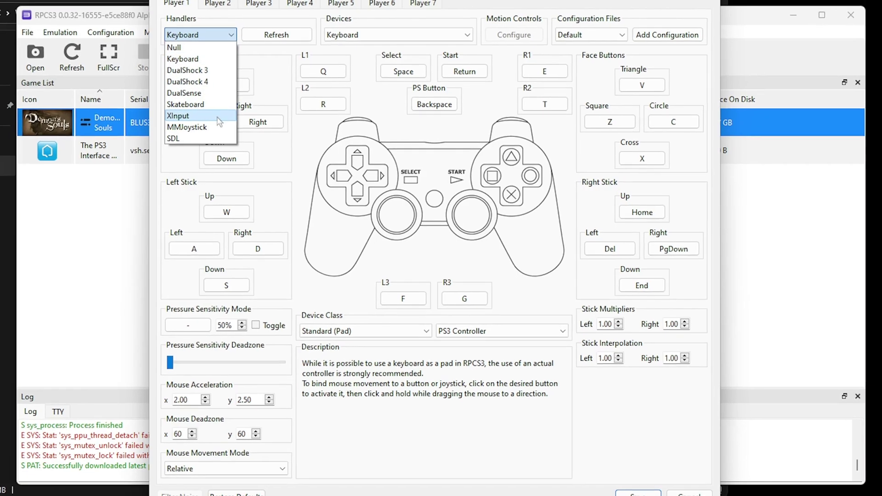
{"action": "left_click", "coordinate": [175, 113]}
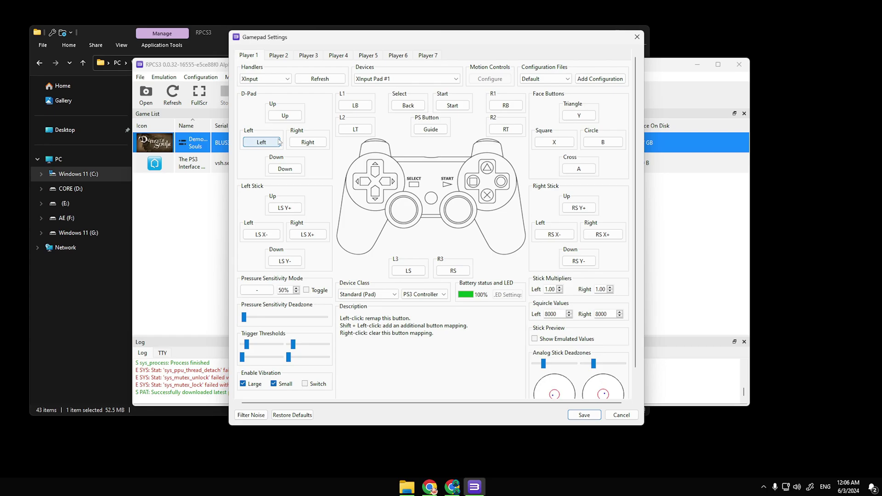
{"action": "scroll", "coordinate": [496, 339], "scroll_direction": "down", "scroll_amount": 1}
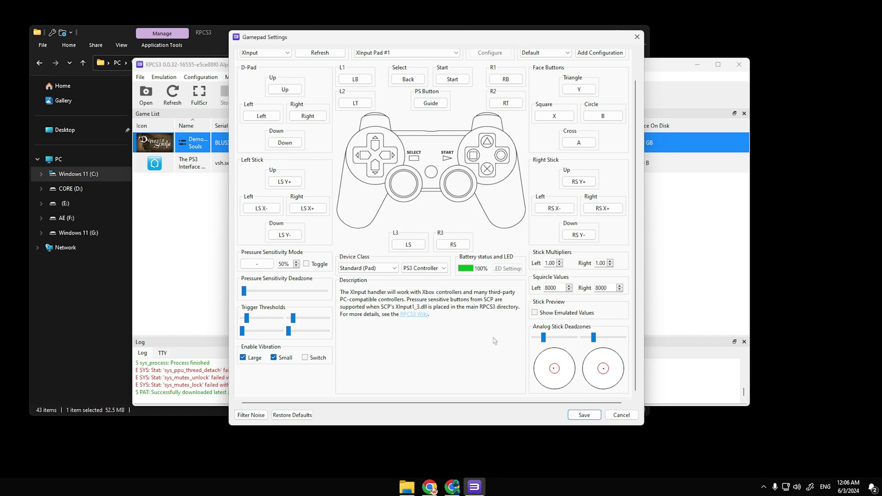
{"action": "left_click", "coordinate": [584, 415]}
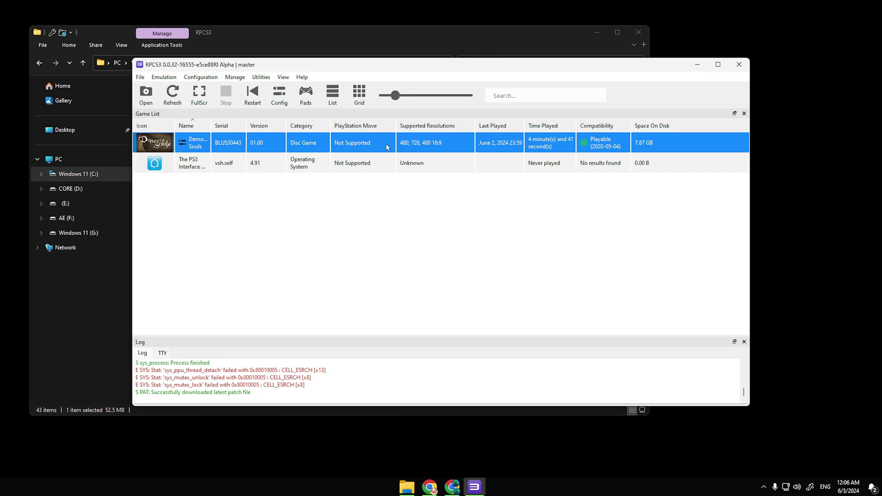
- Launch Demon's Souls, accept the auto-save notice, skip the intro and continue past the title screen
{"action": "double_click", "coordinate": [387, 148]}
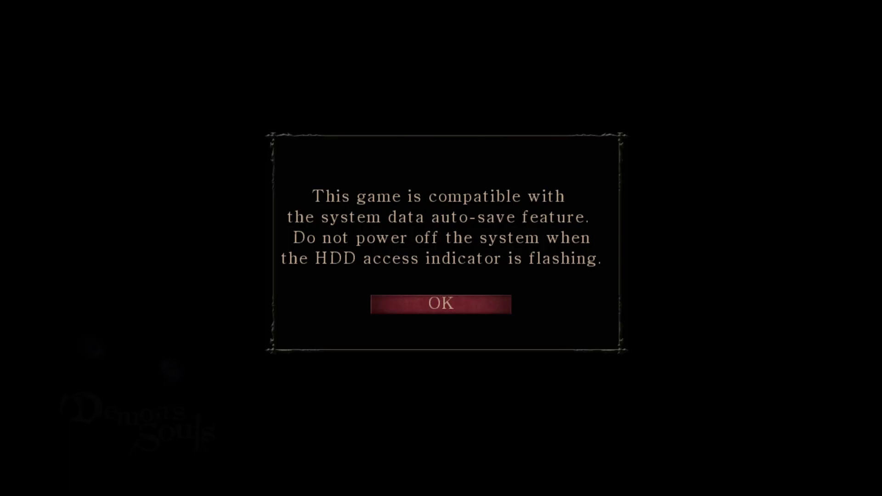
{"action": "key", "text": "Return"}
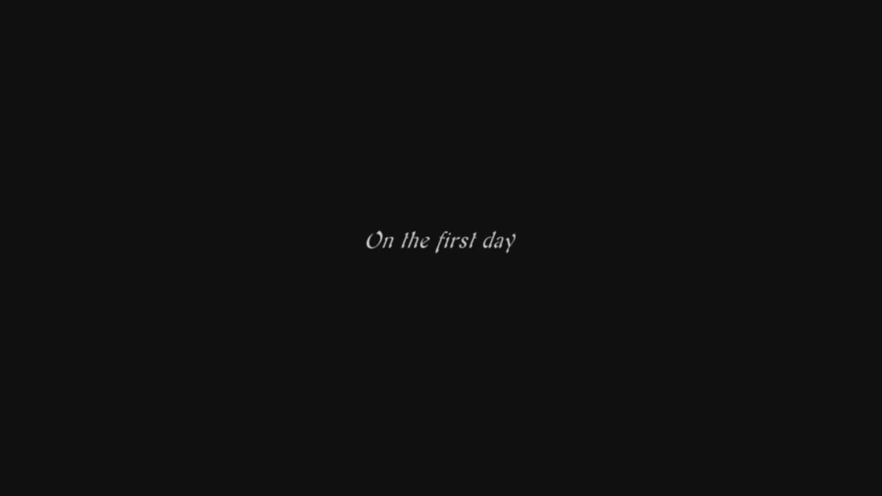
{"action": "key", "text": "Return"}
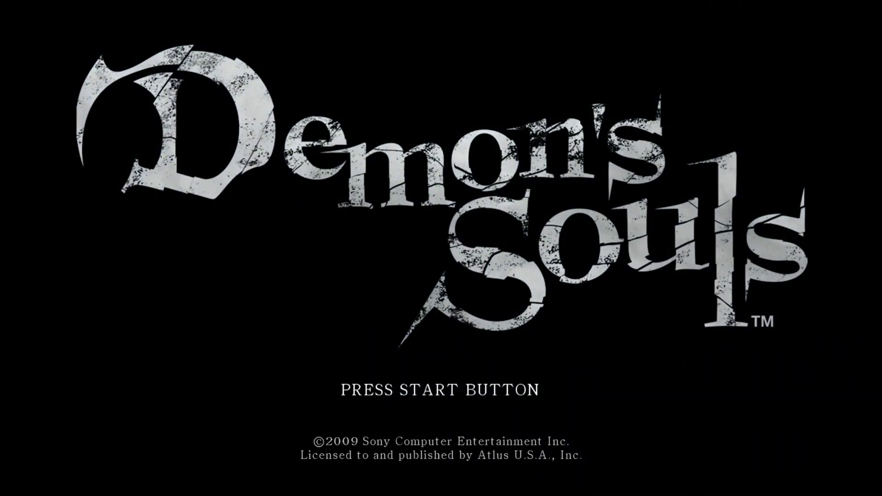
{"action": "key", "text": "Return"}
{"action": "key", "text": "Return"}
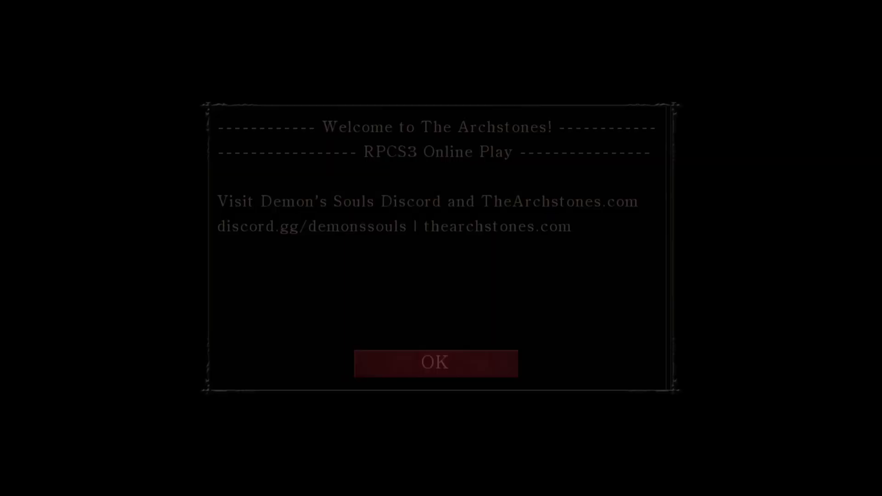
- Accept The Archstones welcome, popular areas and profile stats messages to continue online
{"action": "key", "text": "Return"}
{"action": "key", "text": "Return"}
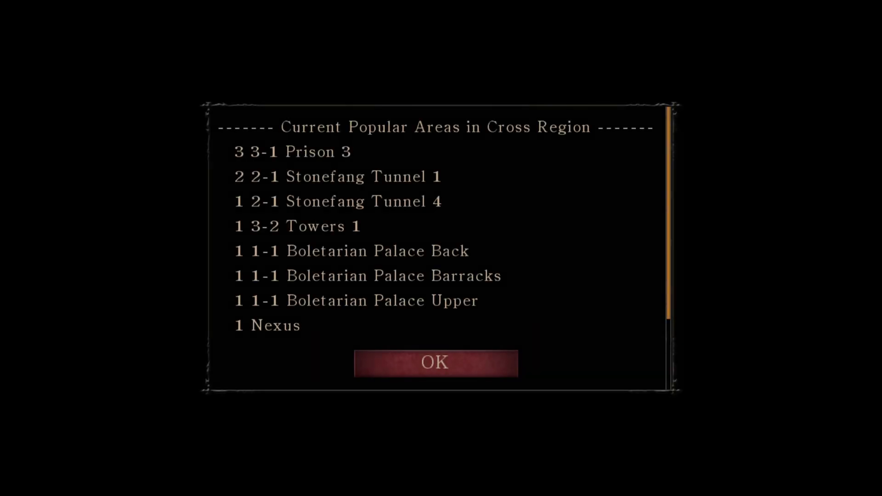
{"action": "key", "text": "Return"}
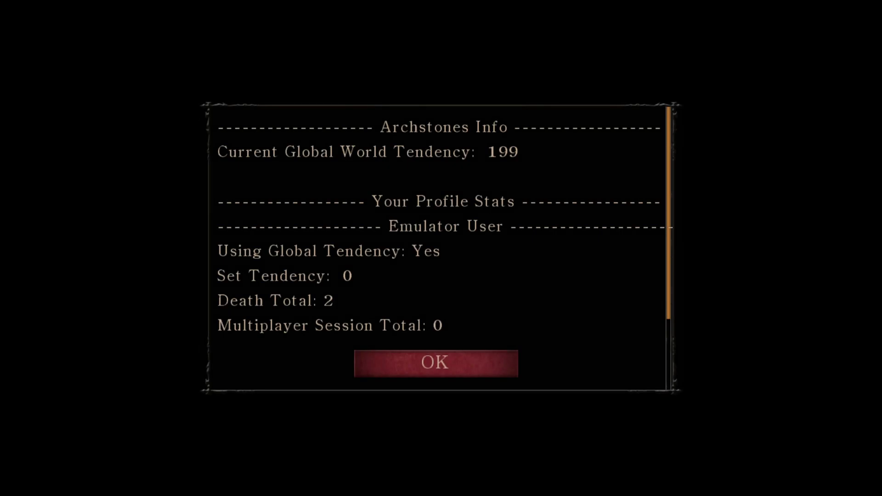
{"action": "key", "text": "Return"}
- Create a character profile named 1 with the Royalty class and confirm it
{"action": "key", "text": "Return"}
{"action": "type", "text": "1"}
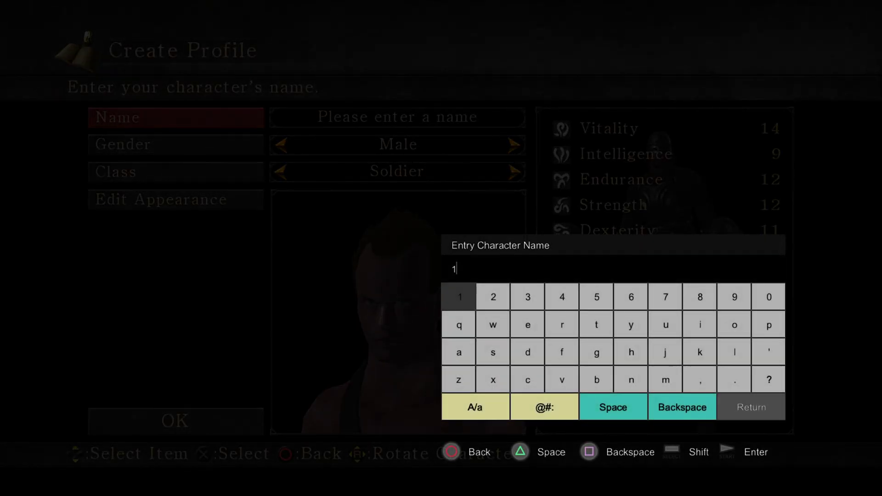
{"action": "key", "text": "Return"}
{"action": "key", "text": "Down"}
{"action": "key", "text": "Left"}
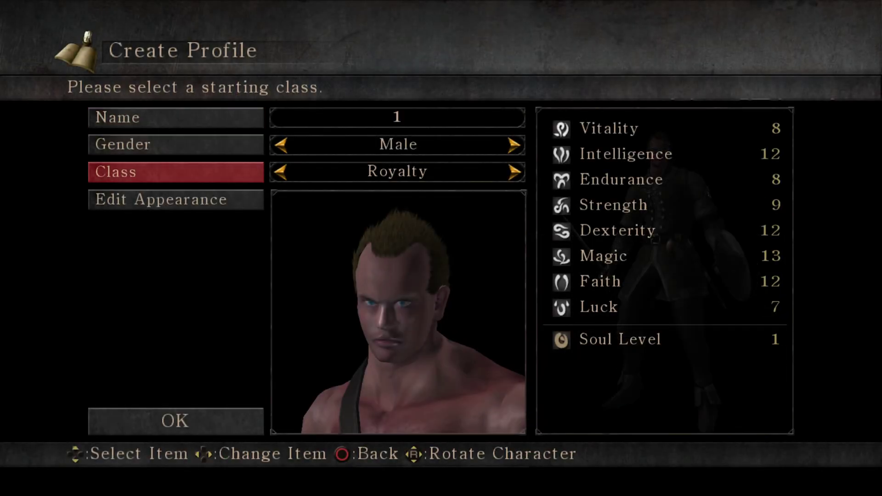
{"action": "key", "text": "Up"}
{"action": "key", "text": "Up"}
{"action": "key", "text": "Up"}
{"action": "key", "text": "Return"}
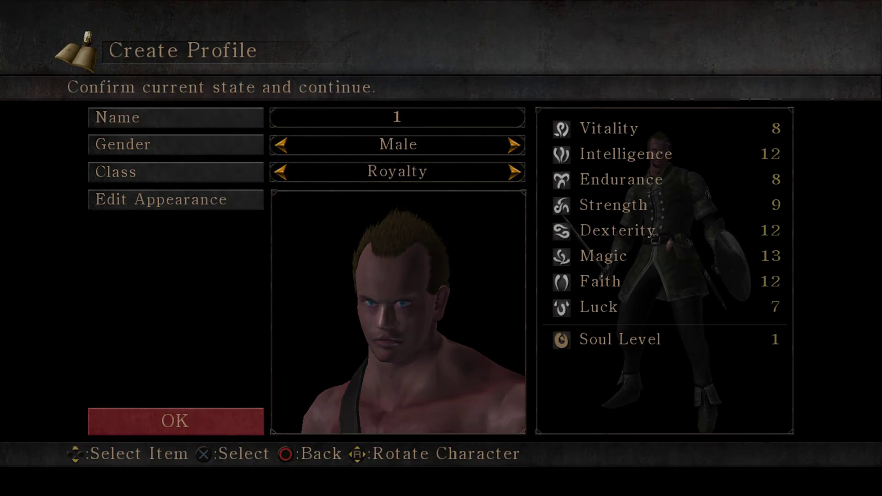